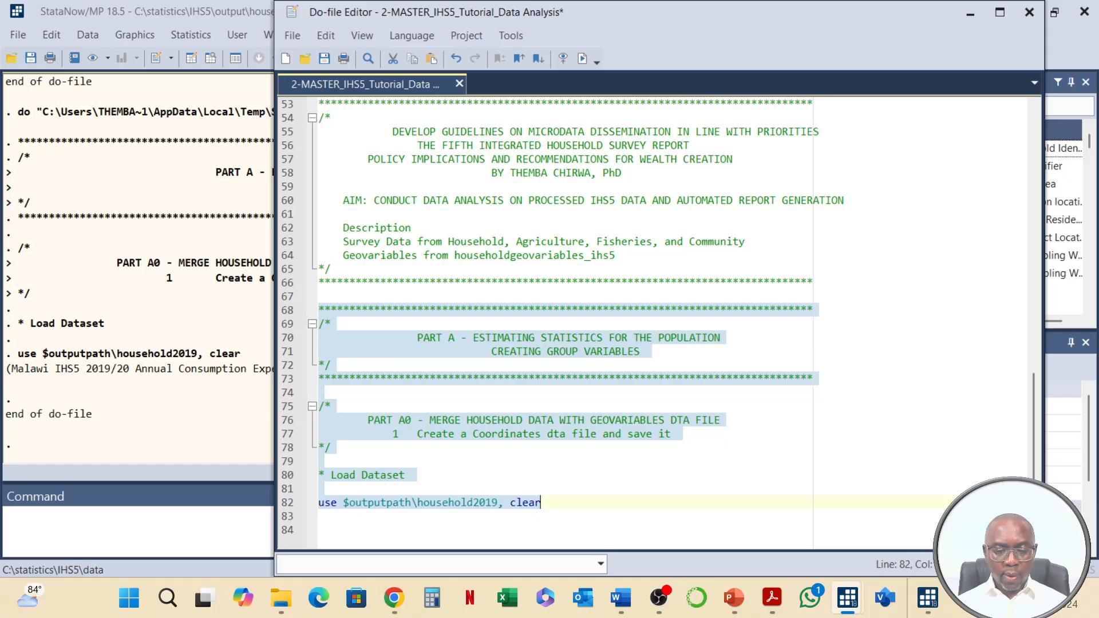
Add a "Merge household data with geovariables dta file" block below the load command: sort case; merge 1:1 case_id using $geovarpath\householdgeovariables_ihs5, nogen; desc.
key("alt+Tab")
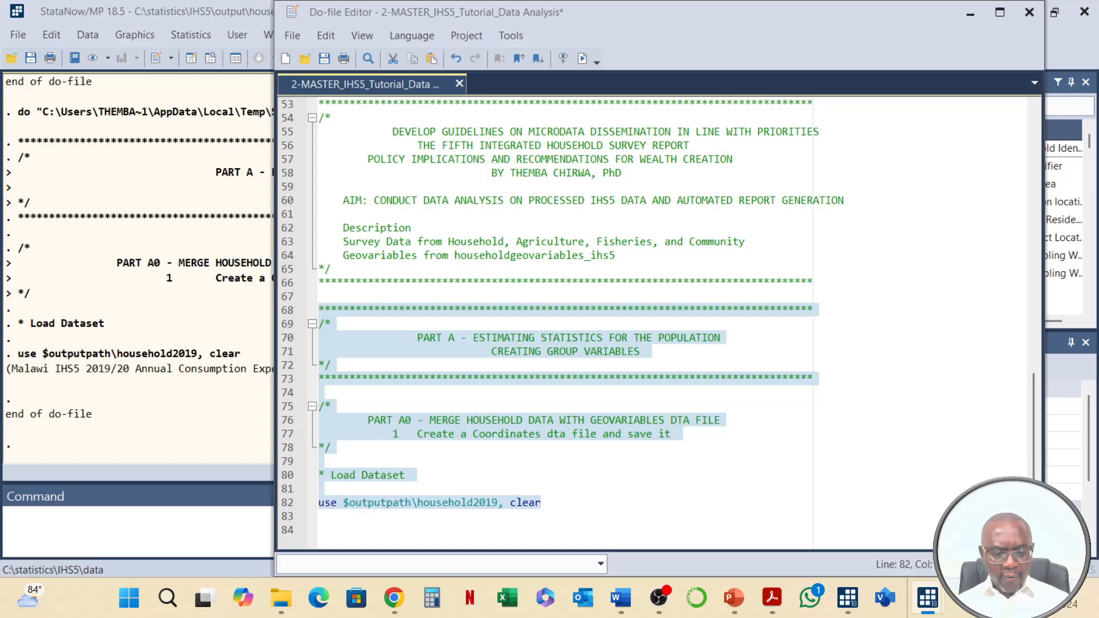
left_click(488, 520)
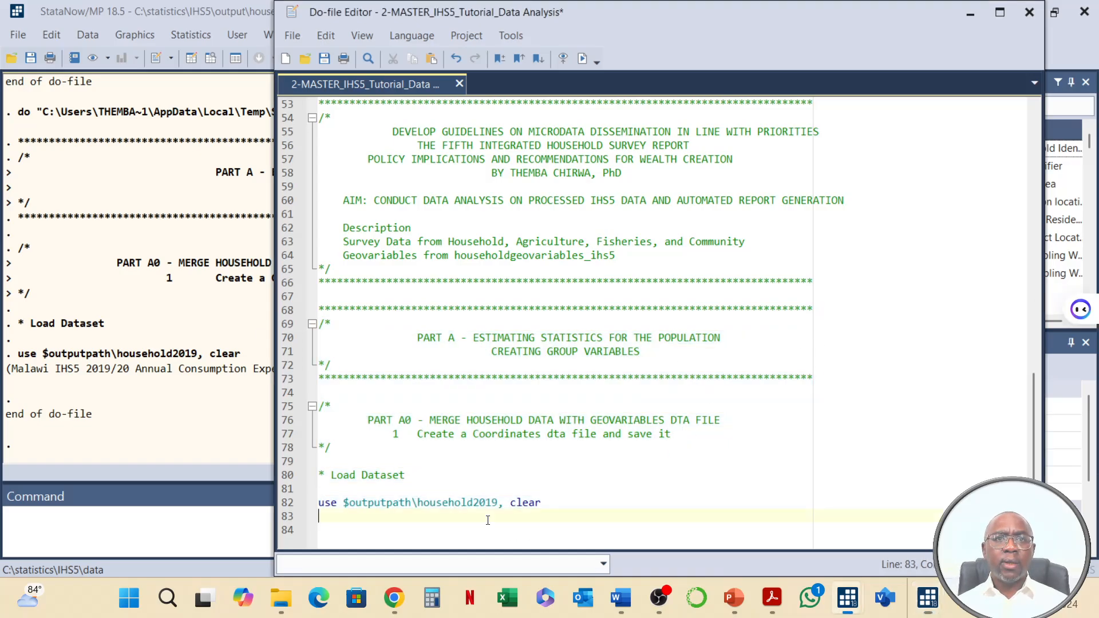
key("Return")
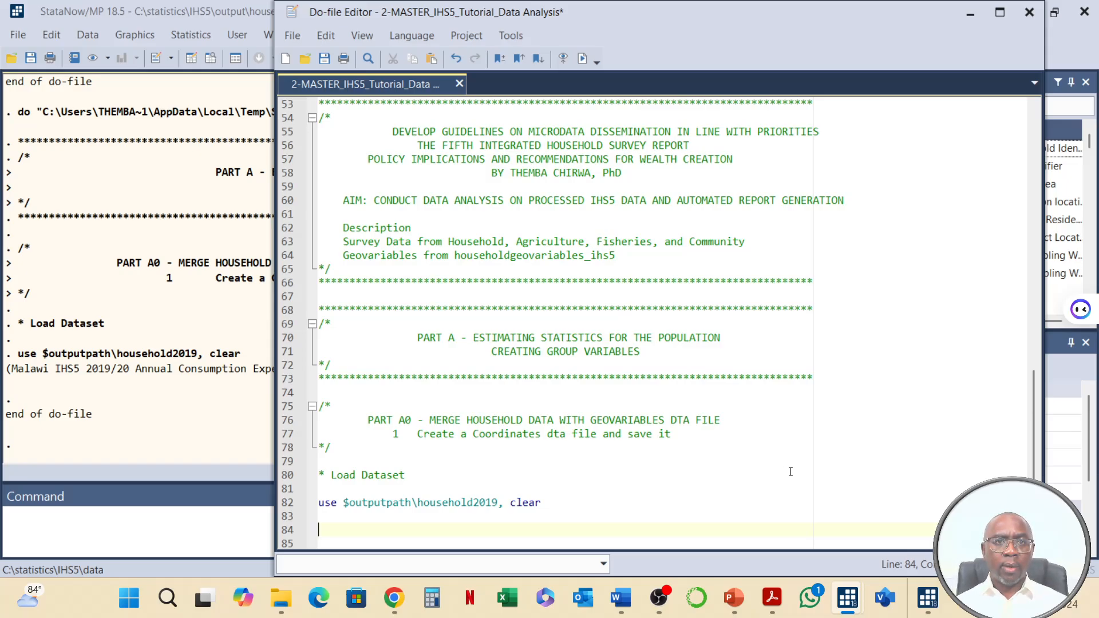
type("* Merge household data with geovariables dta file  sort case merge 1:1 case_id using $geovarpath\\householdgeovariables_ihs5, nogen desc")
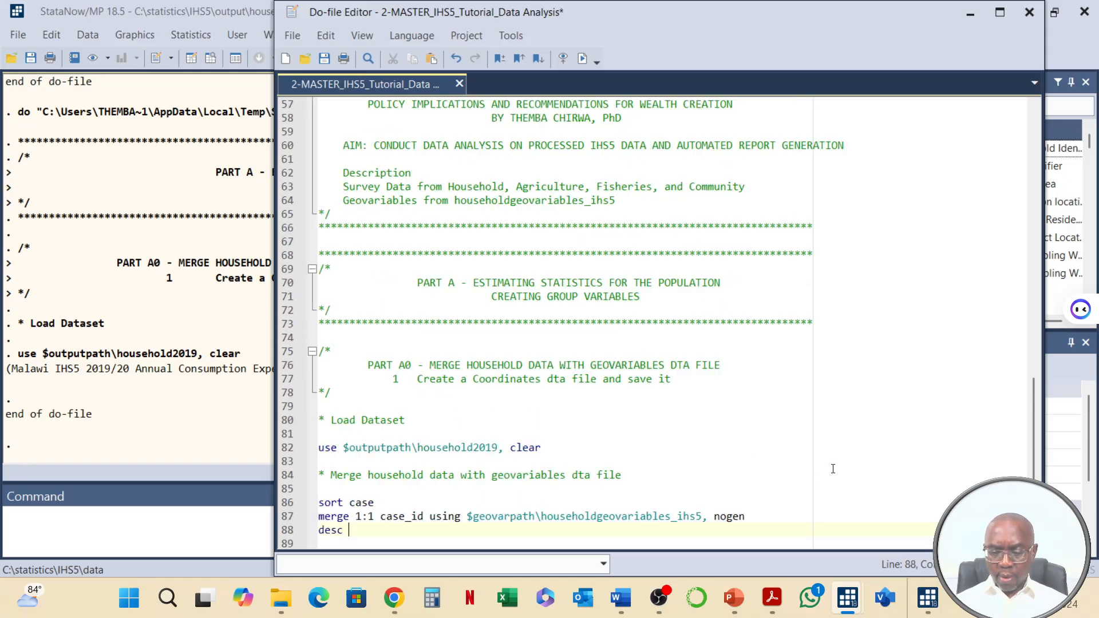
key("Return")
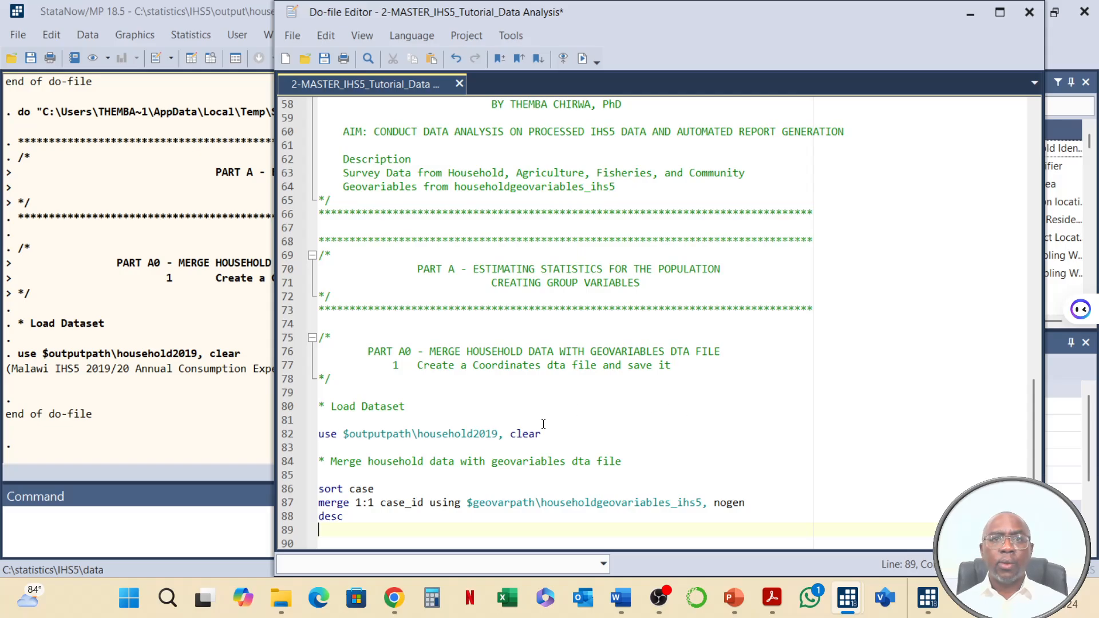
Run only the merge block of the do-file and look through the described variables in the results.
scroll(445, 460, "down", 1)
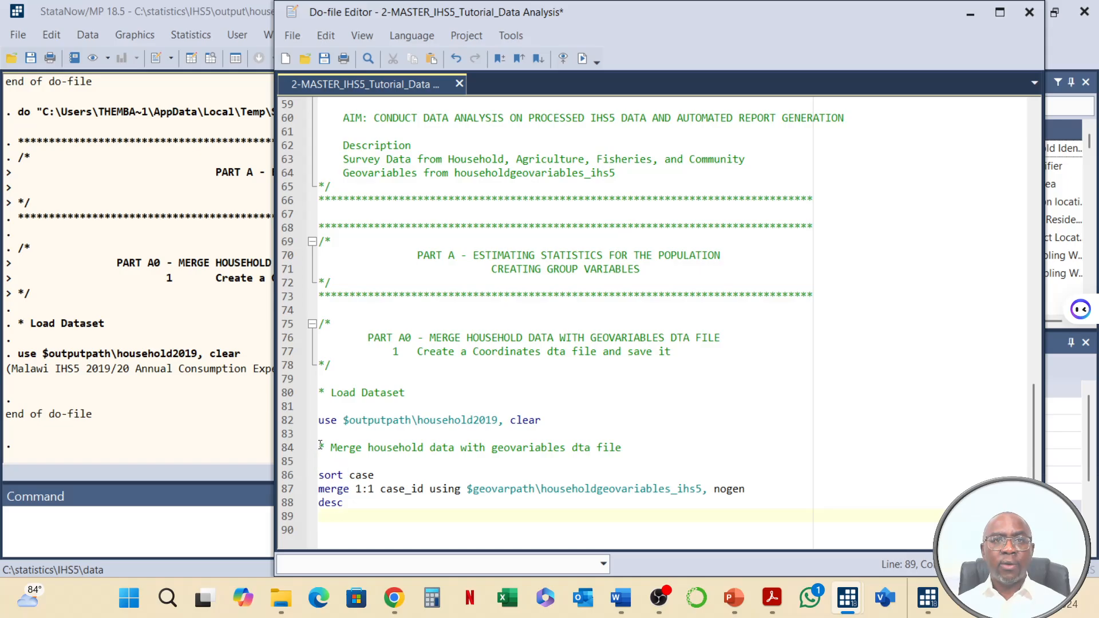
left_click_drag(319, 448, 348, 502)
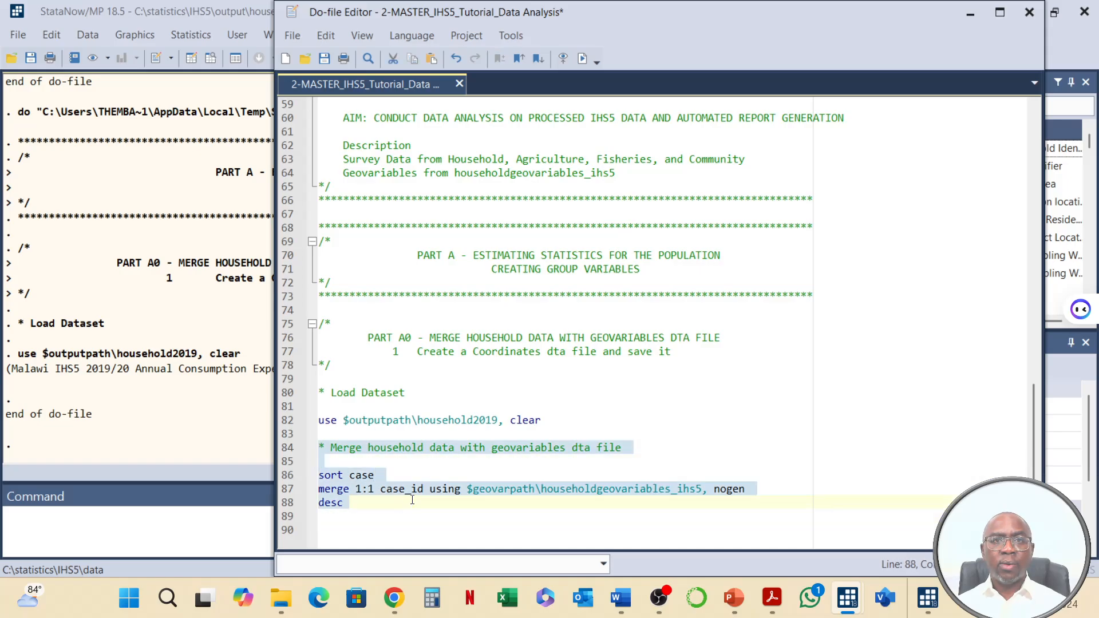
left_click(583, 58)
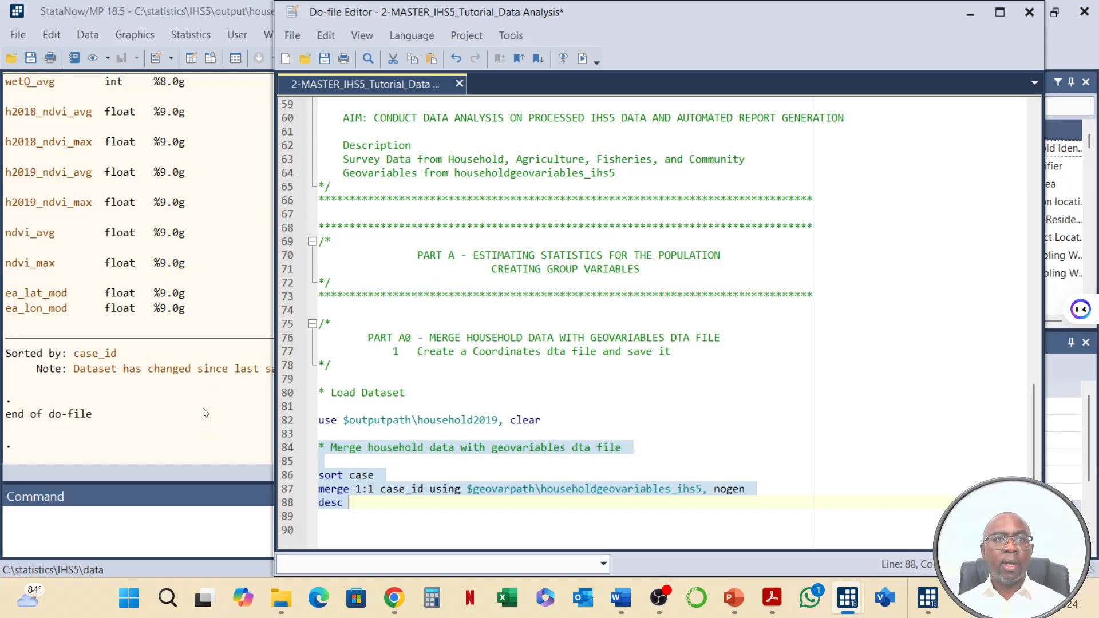
left_click(185, 371)
scroll(184, 355, "up", 15)
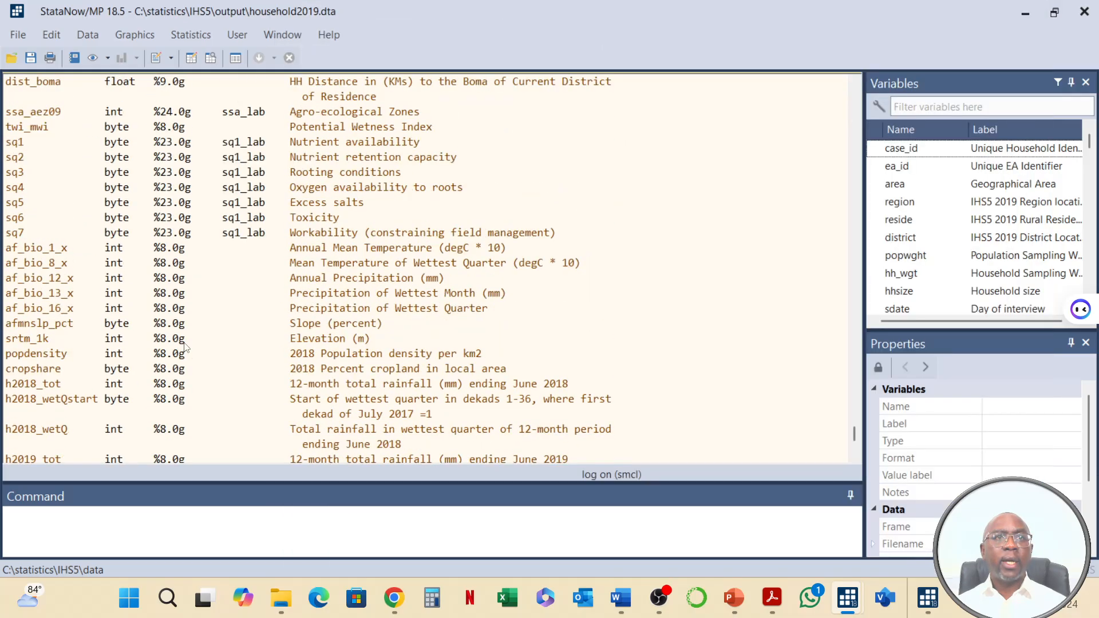
scroll(186, 350, "up", 20)
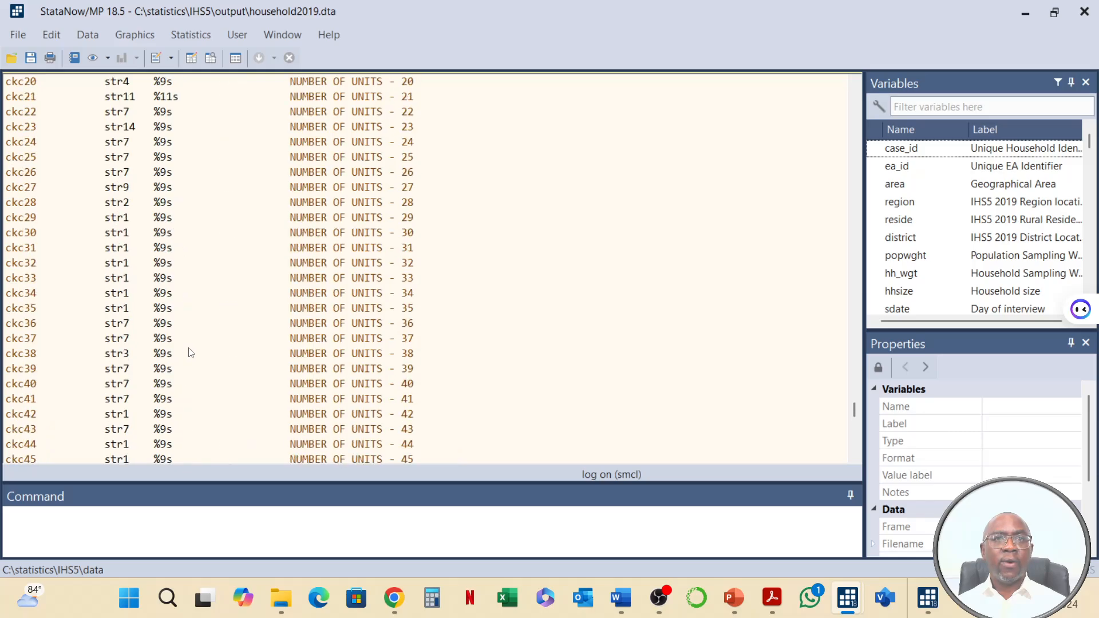
scroll(191, 354, "down", 20)
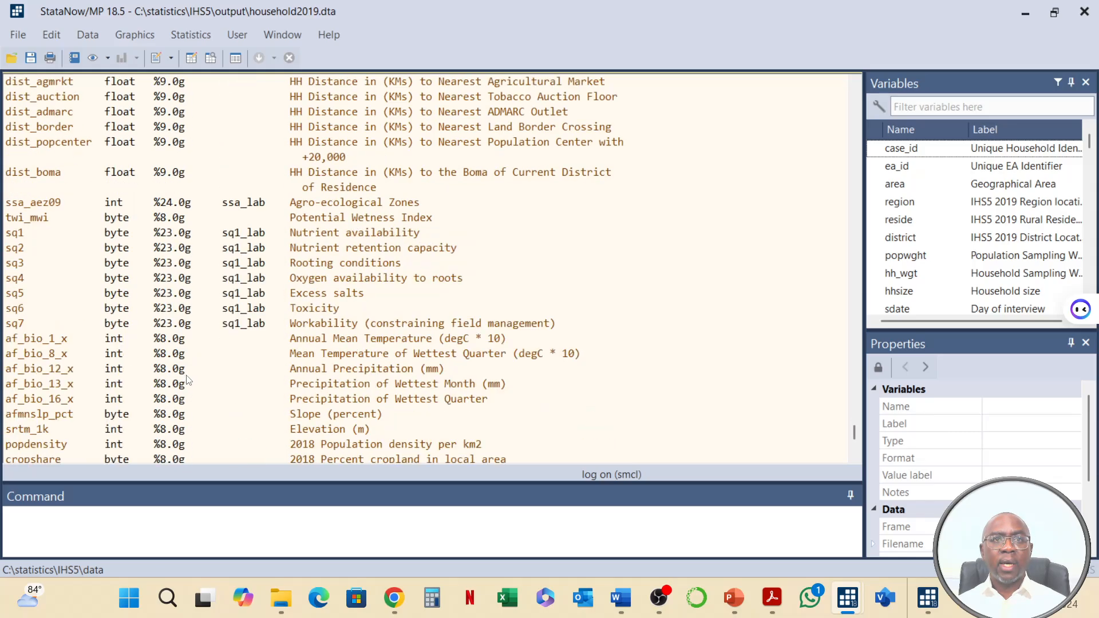
scroll(189, 383, "down", 10)
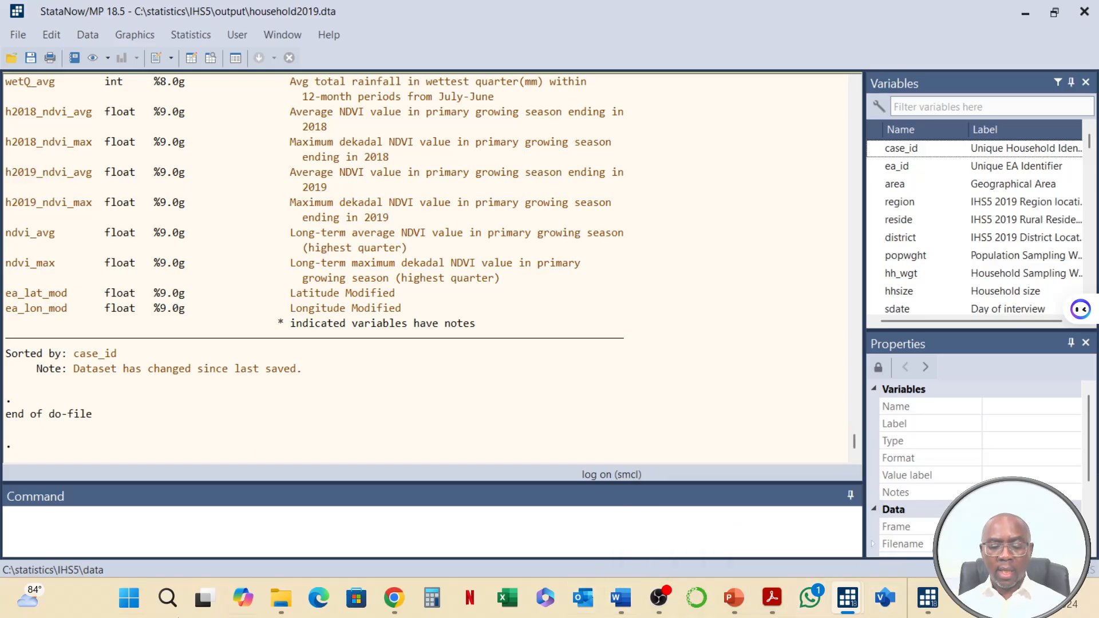
Change the describe command after the merge to "desc, short" and leave blank lines below it for new code.
key("alt+Tab")
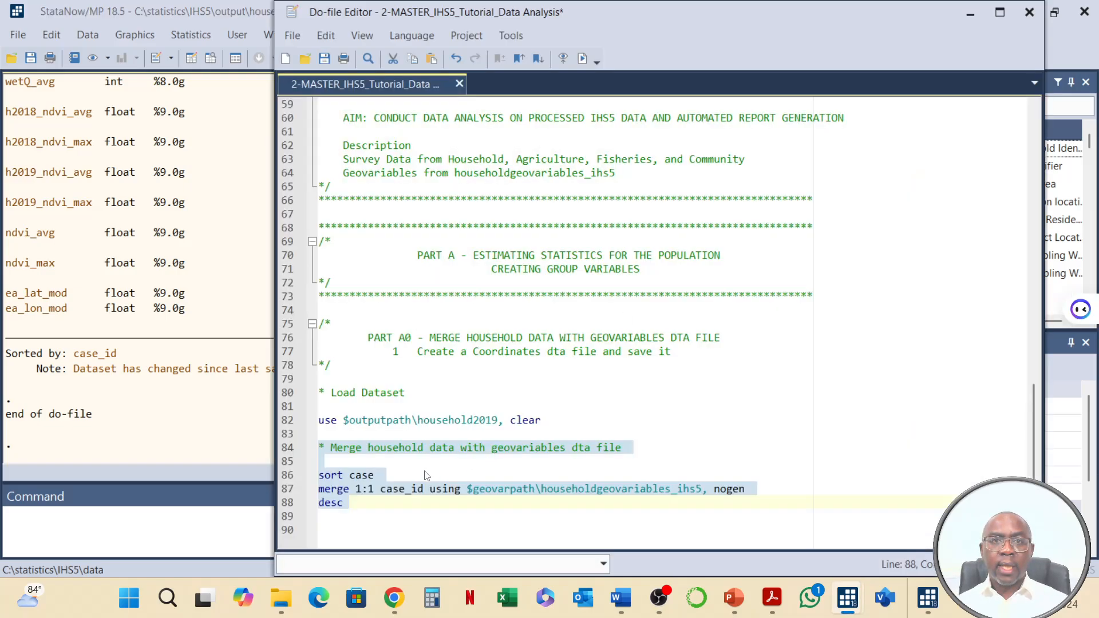
left_click(374, 509)
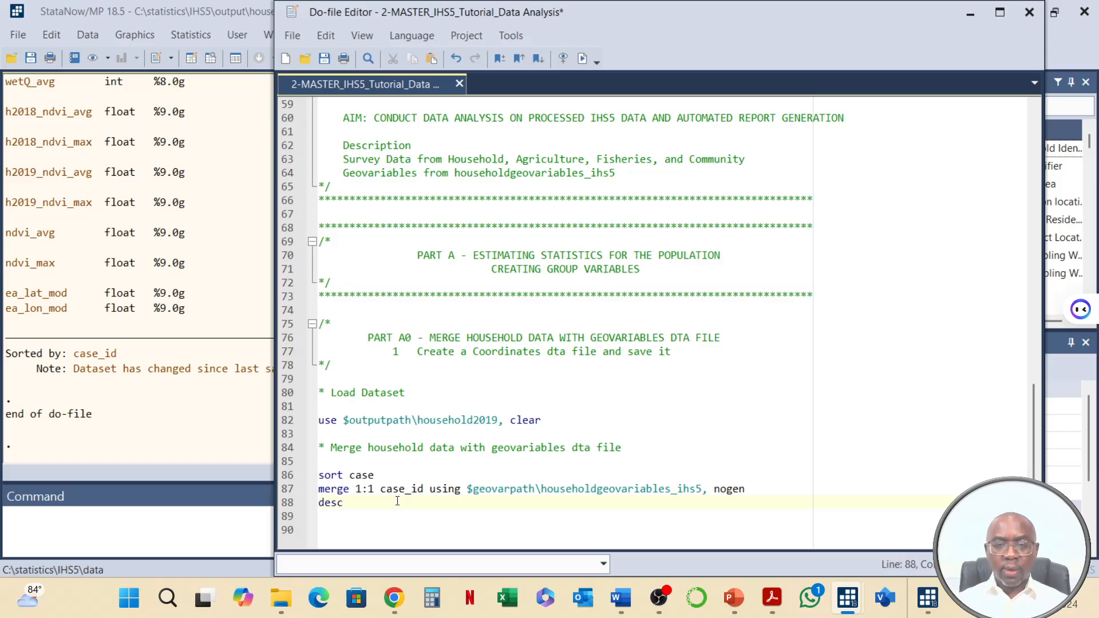
key("BackSpace")
type(", SO")
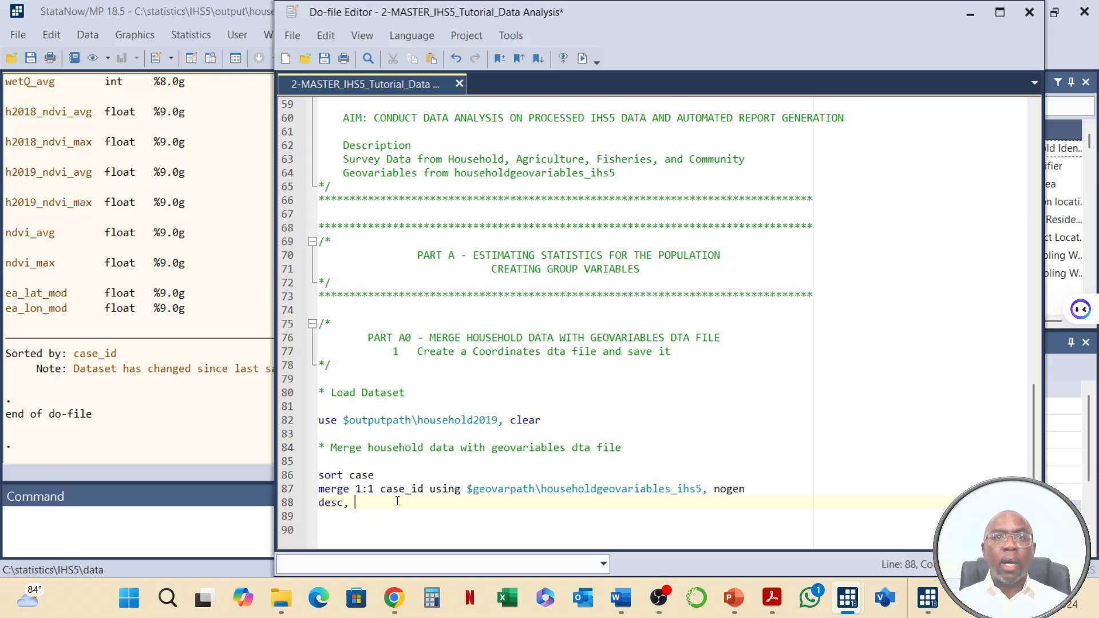
key("BackSpace")
key("BackSpace")
type("short")
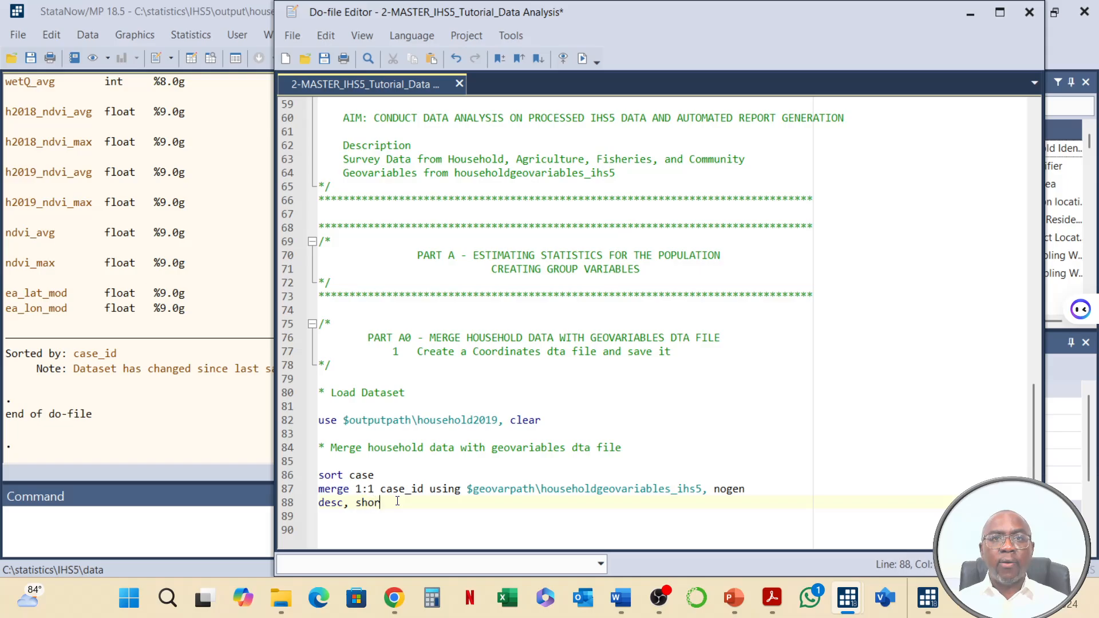
key("Return")
key("Return")
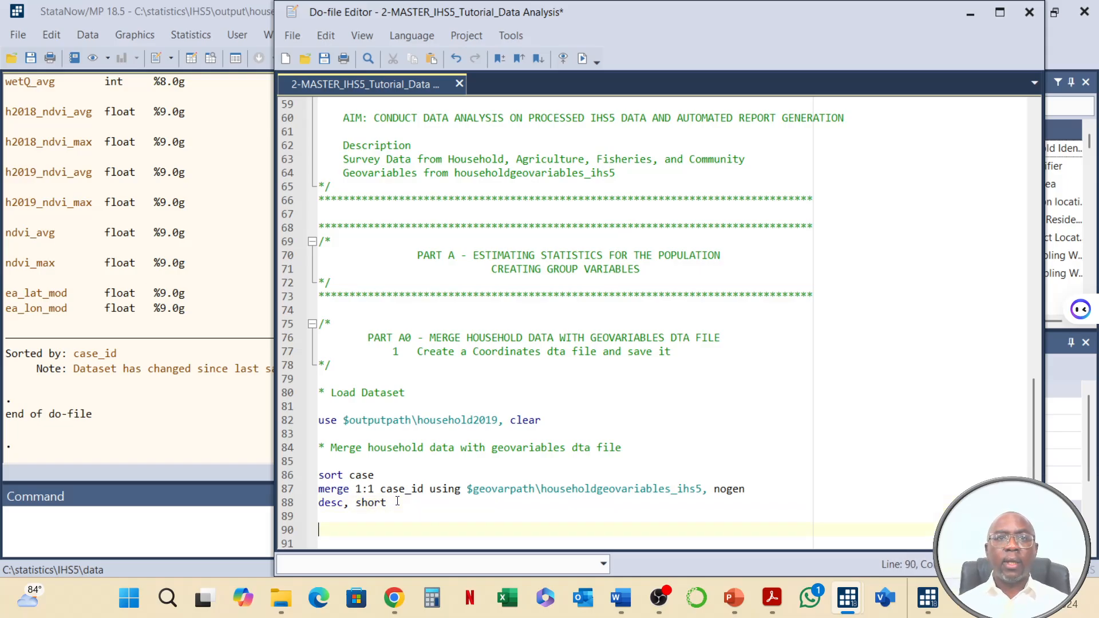
Run only the "desc, short" line and check the merged dataset's summary in the results.
left_click_drag(319, 503, 350, 516)
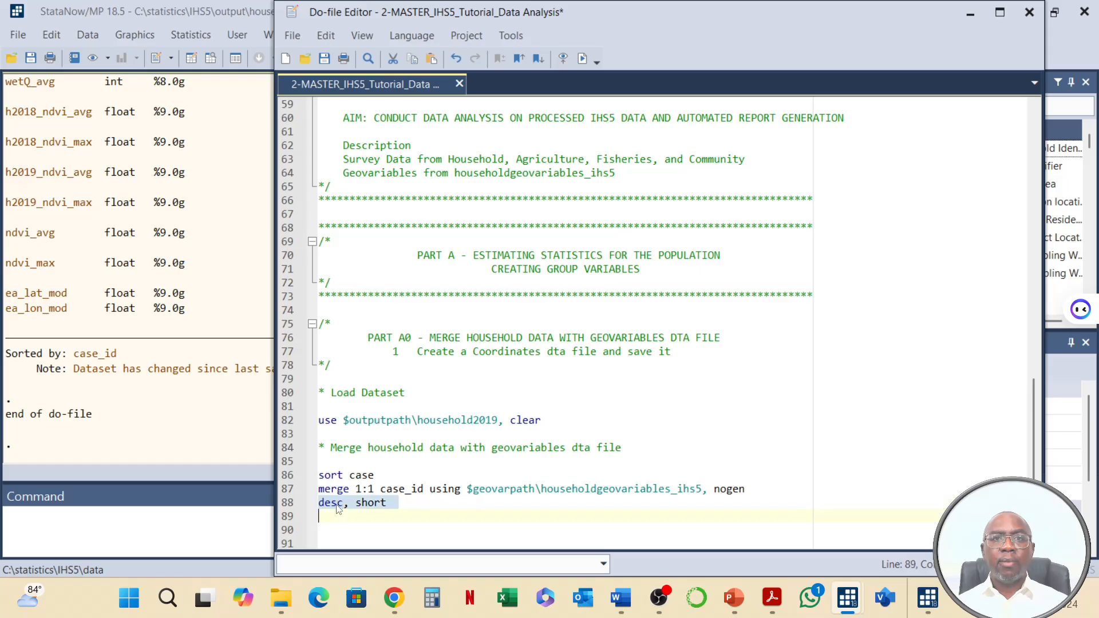
left_click(584, 58)
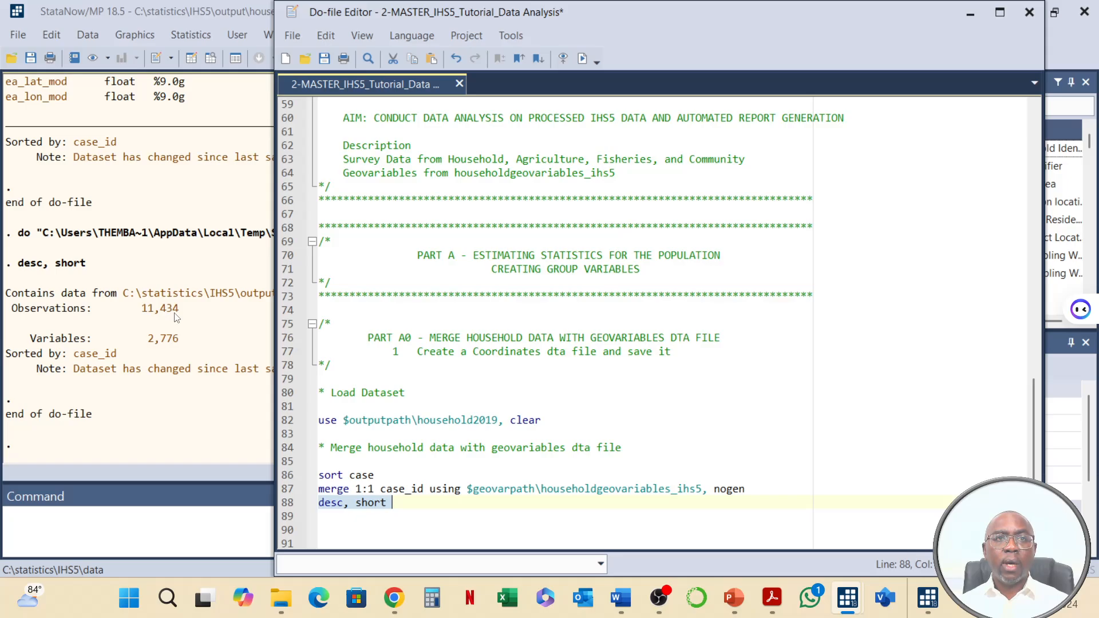
left_click(176, 357)
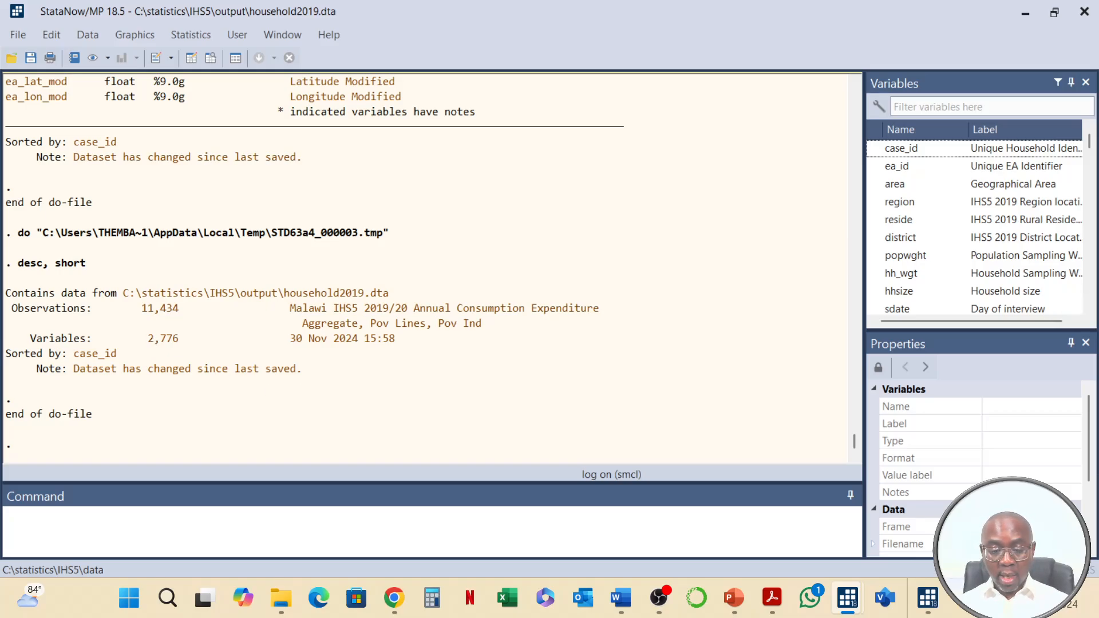
Add a "Create a Coordinates dta file and save it" block: collapse (mean) ea_lat_mod ea_lon_mod, by(district); desc; sort district; gen id = _n; desc.
key("alt+Tab")
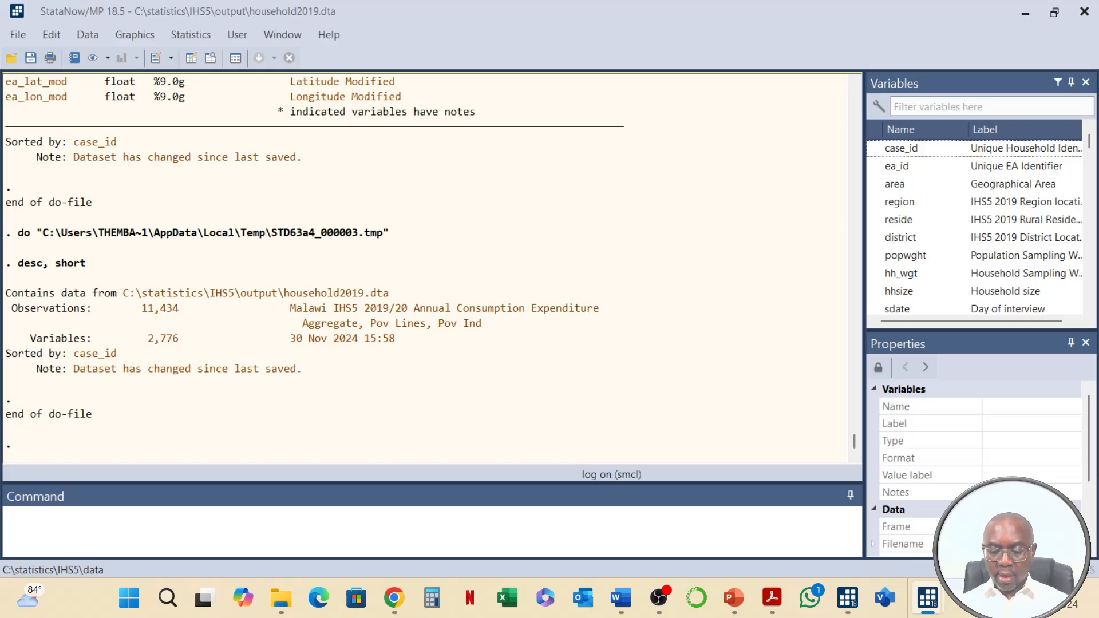
key("alt+Tab")
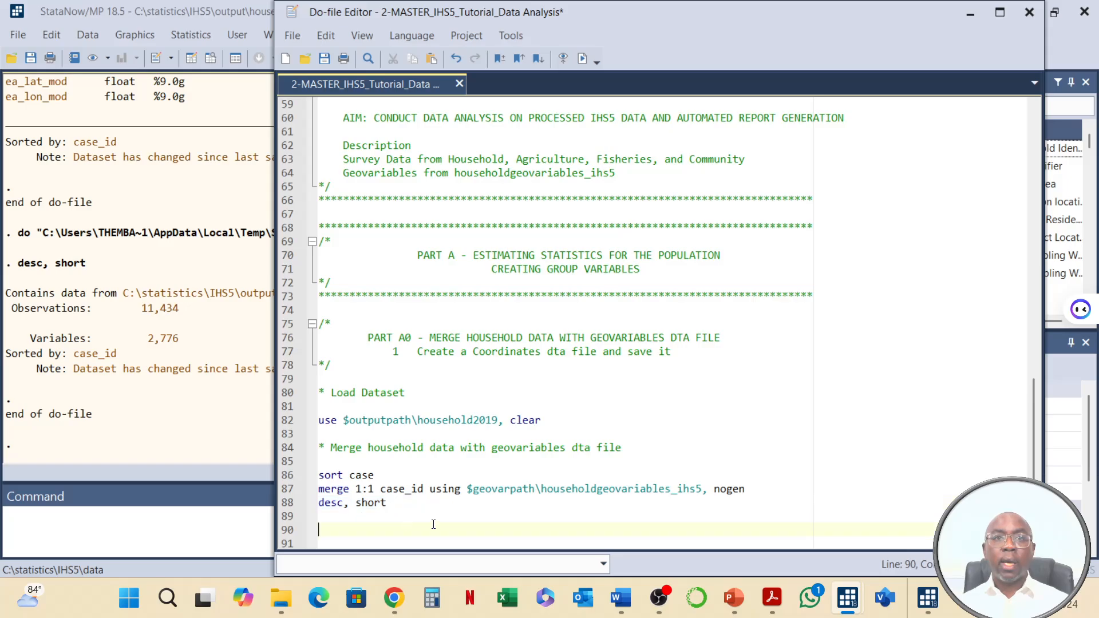
type("* Create a Coordinates dta file and save it  collapse (mean) ea_lat_mod ea_lon_mod, by(district) desc sort district gen id = _n desc")
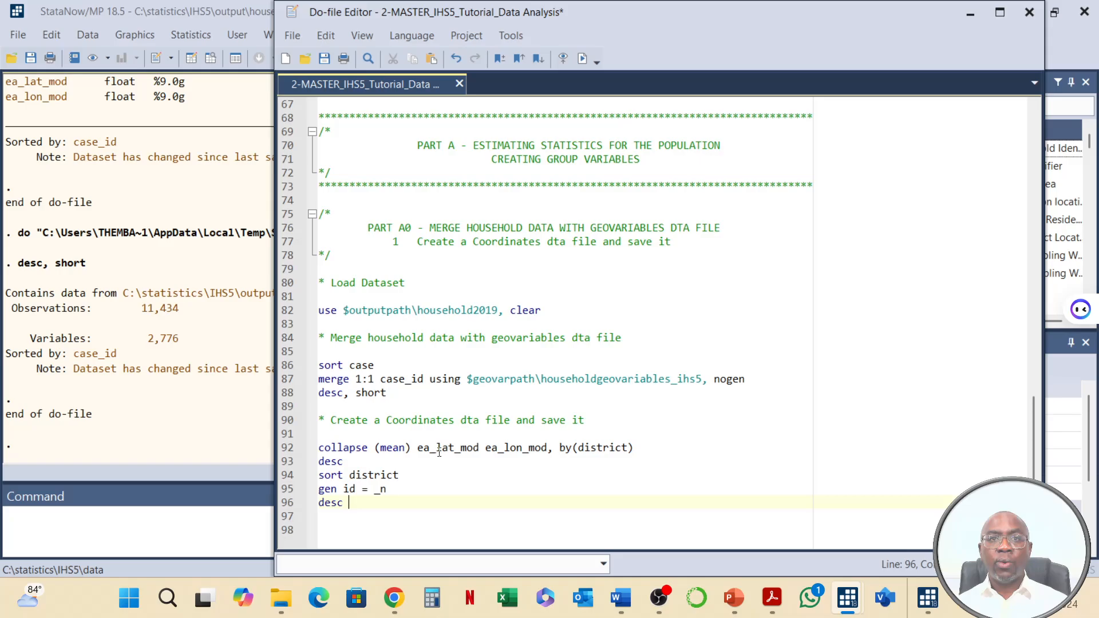
Examine the merged household2019 data in the Data Editor, especially the final latitude and longitude columns, and close the editor.
left_click(199, 72)
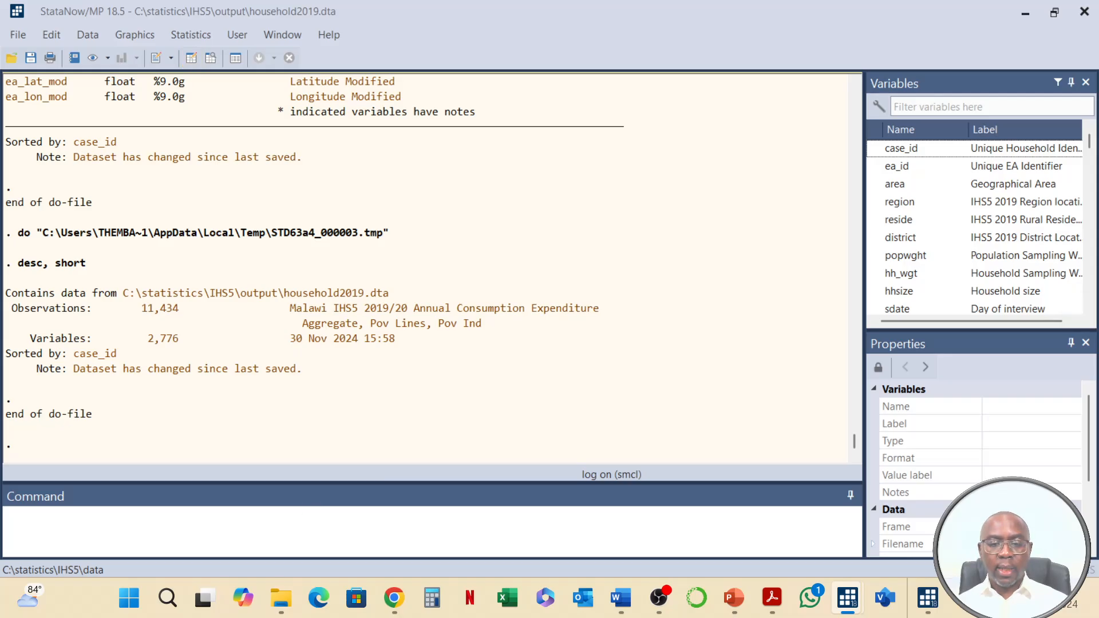
left_click_drag(0, 4, 407, 22)
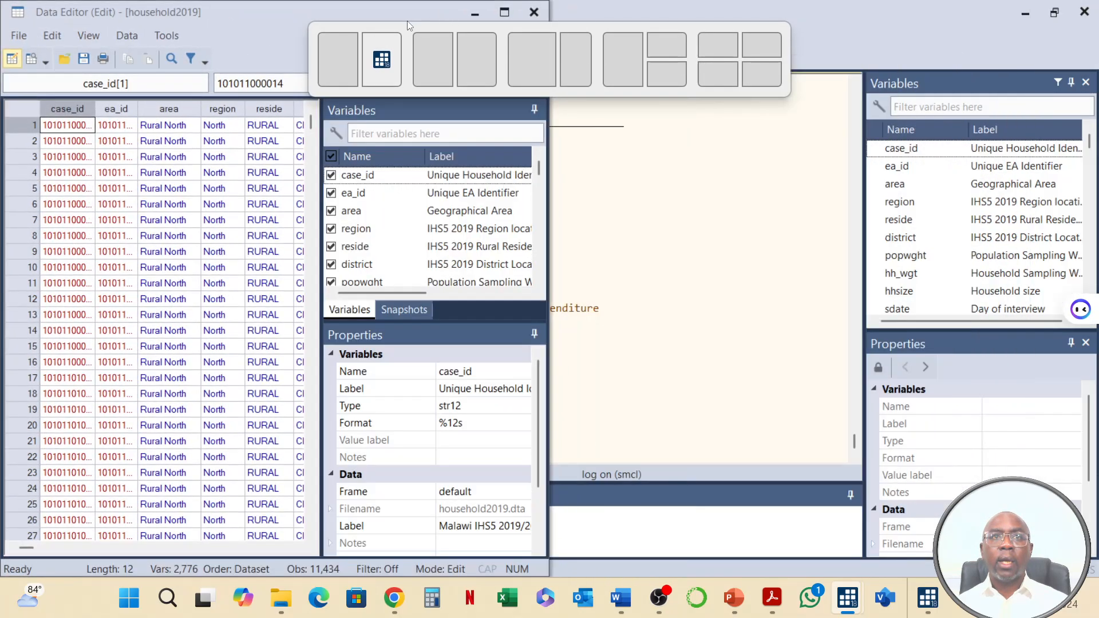
left_click(407, 23)
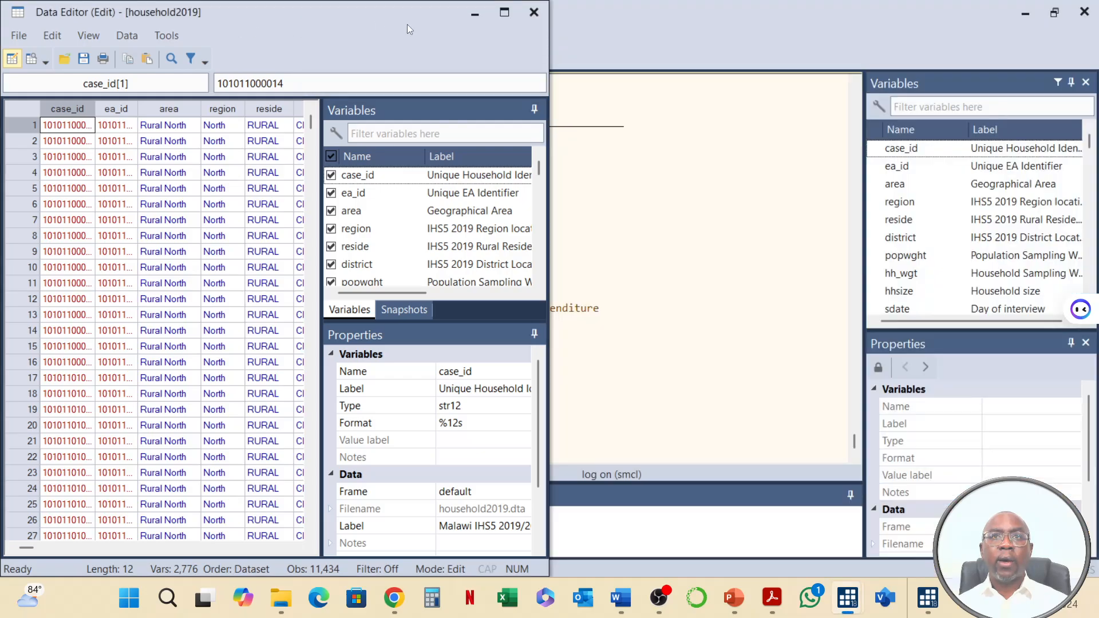
left_click(503, 16)
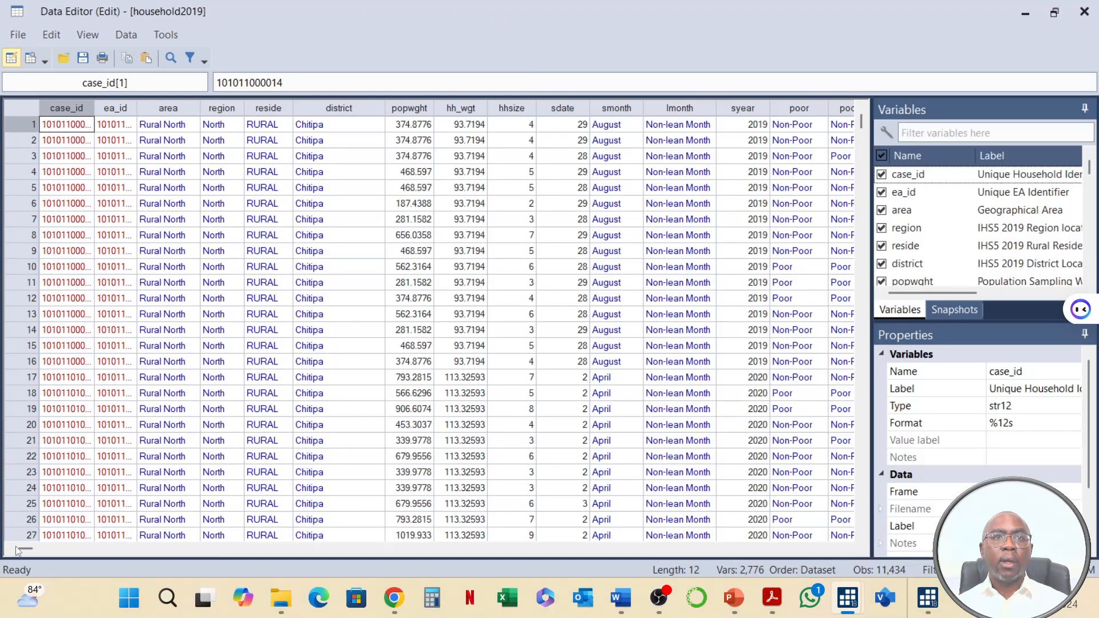
left_click_drag(31, 547, 863, 566)
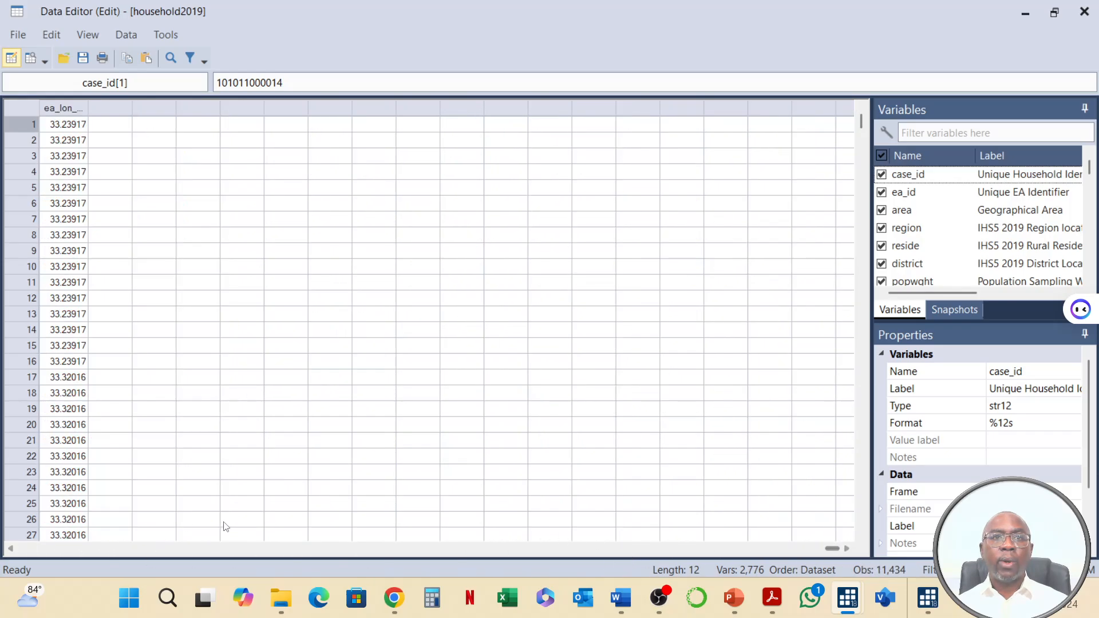
left_click(10, 548)
left_click(10, 548)
left_click(10, 549)
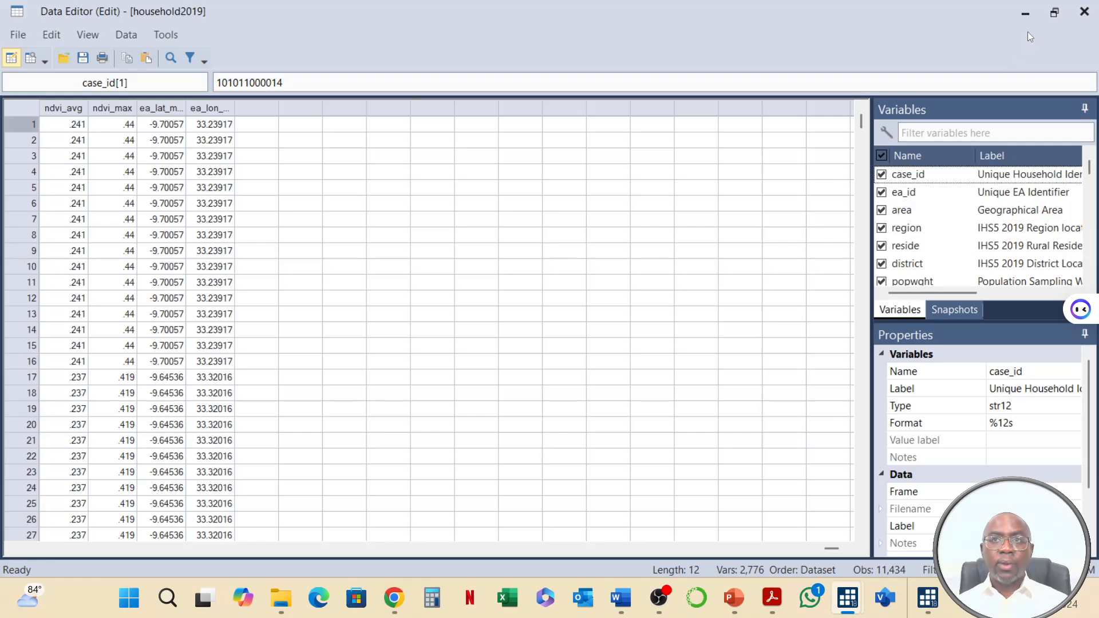
left_click(1084, 13)
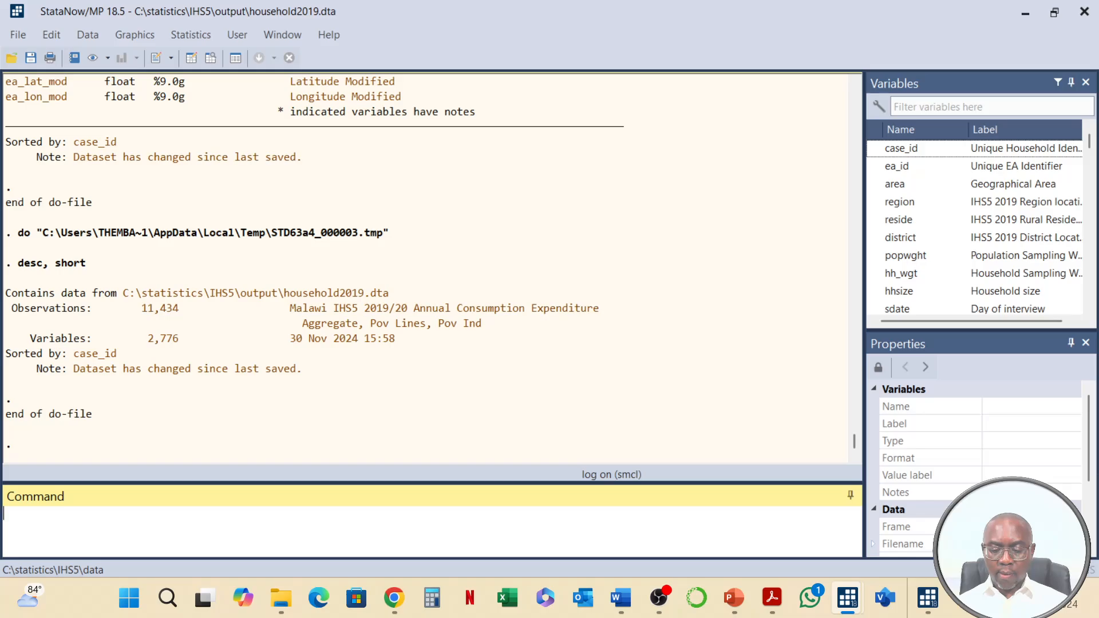
Run only the coordinates block, from its comment through the final desc, to collapse the mean coordinates by district and generate the id.
key("alt+Tab")
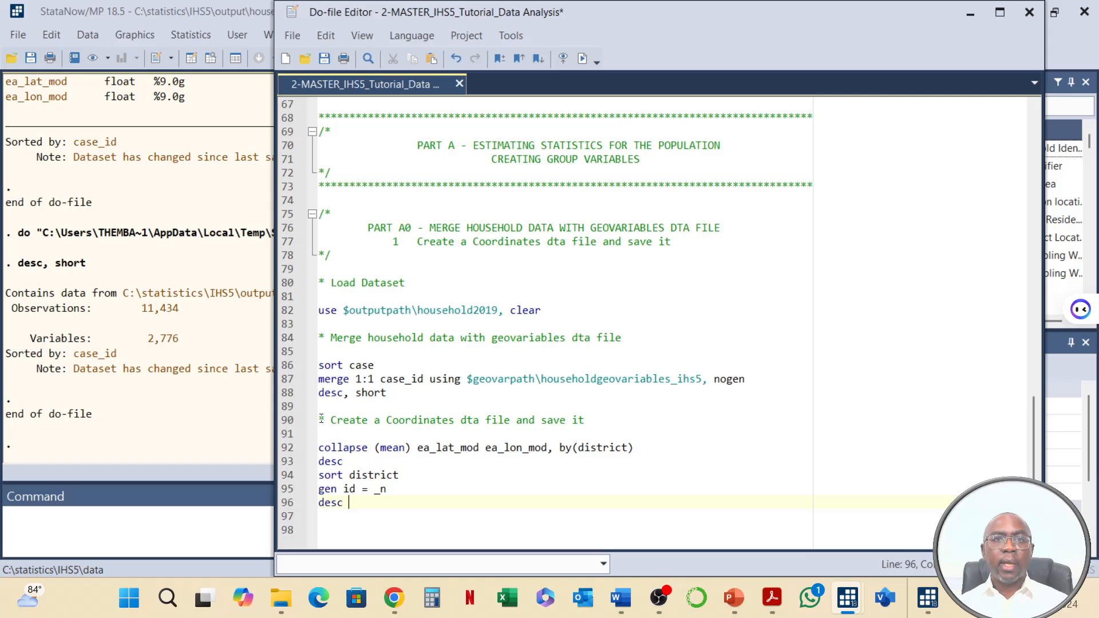
left_click_drag(320, 420, 457, 498)
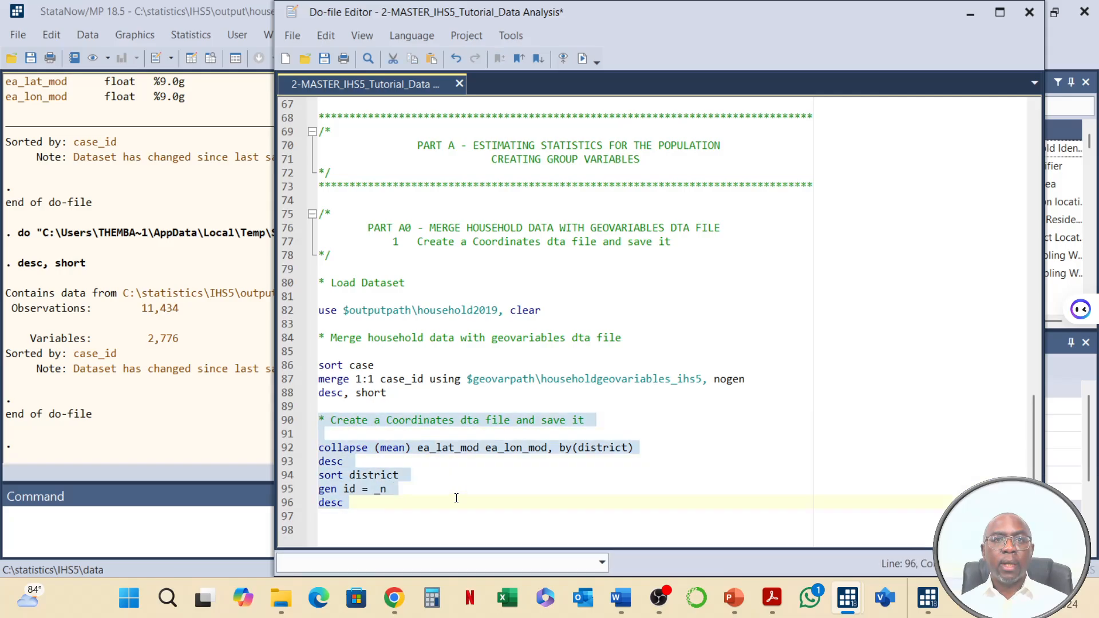
left_click(404, 476)
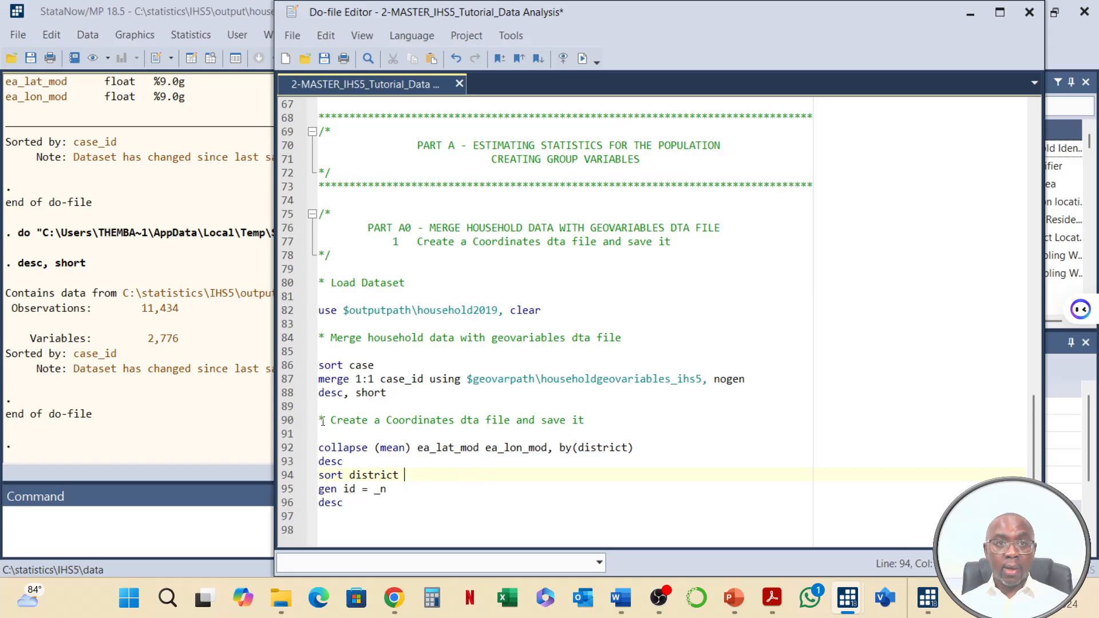
left_click_drag(320, 422, 449, 503)
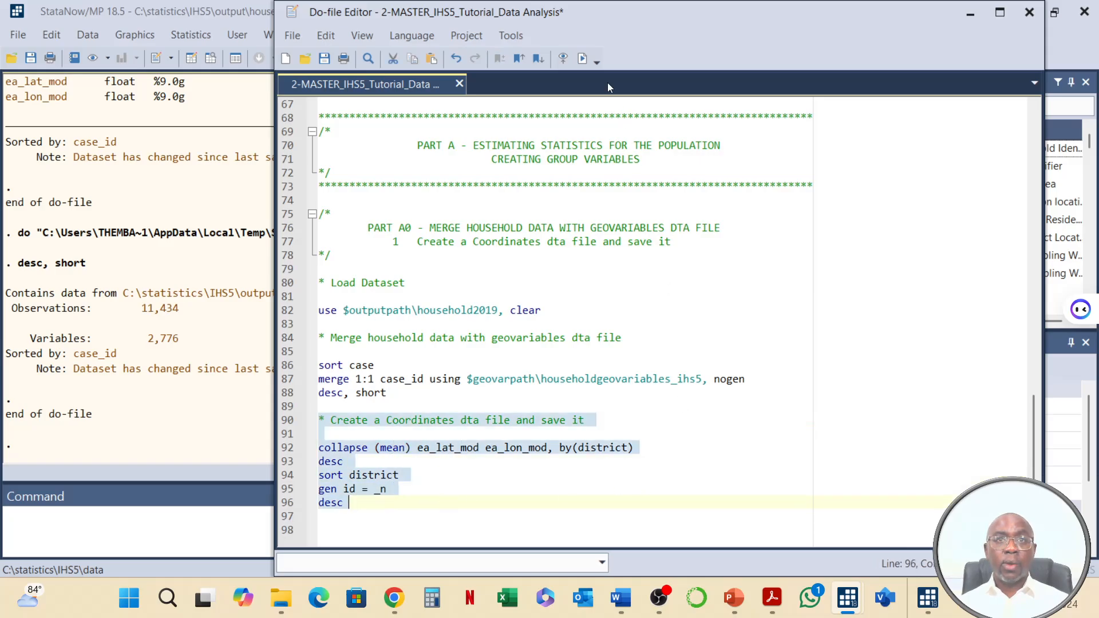
left_click(590, 65)
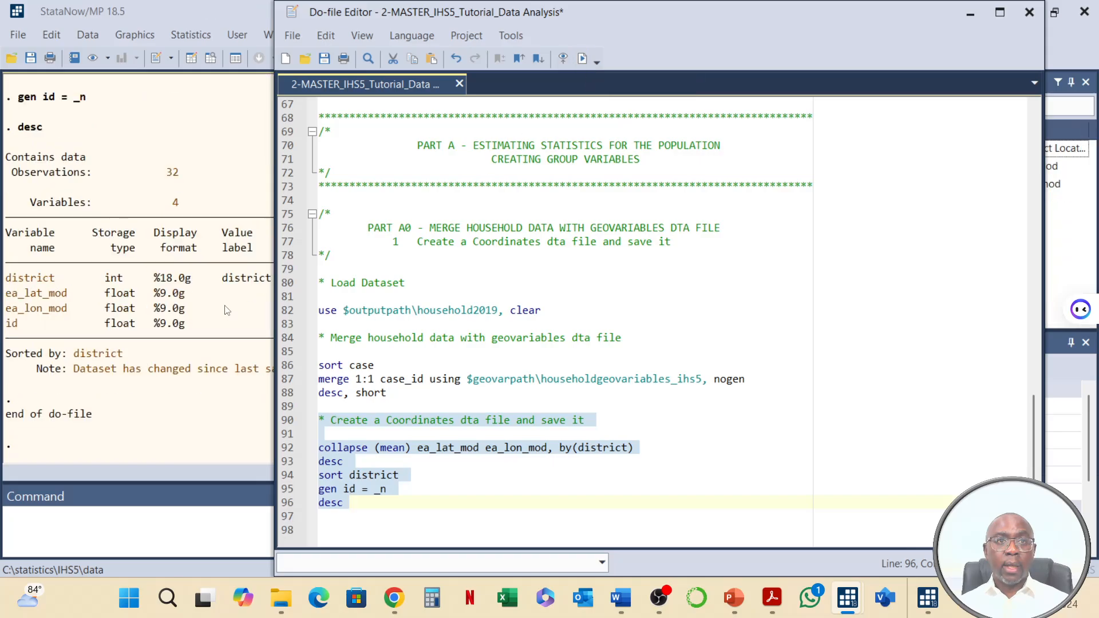
Examine the collapsed district coordinates and the id column in the Data Editor down to the final row, and close the editor.
left_click(217, 319)
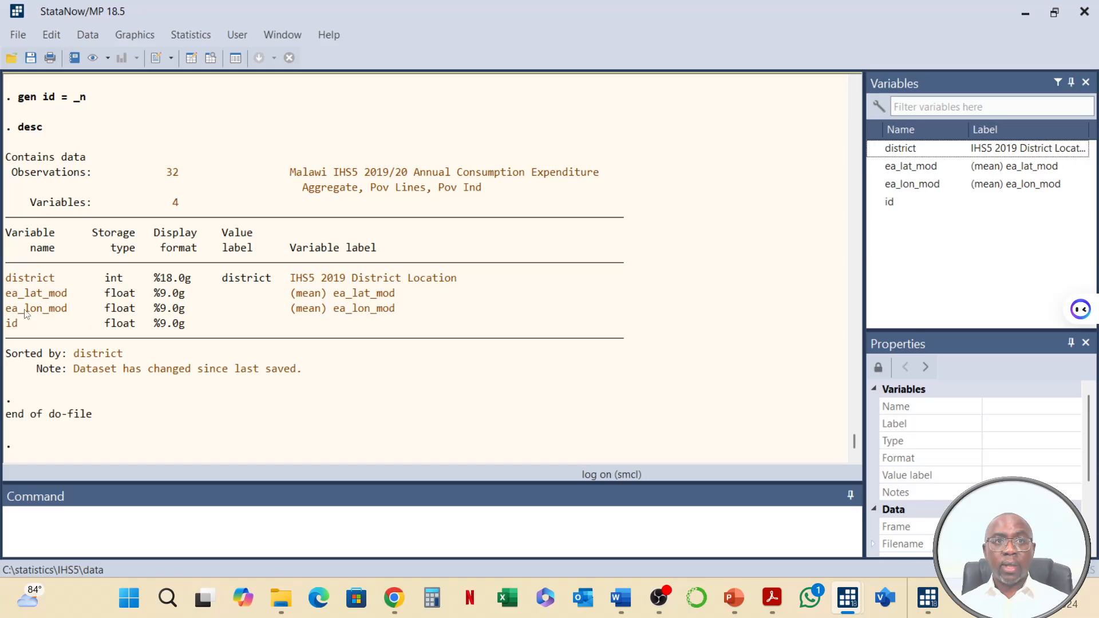
left_click(193, 57)
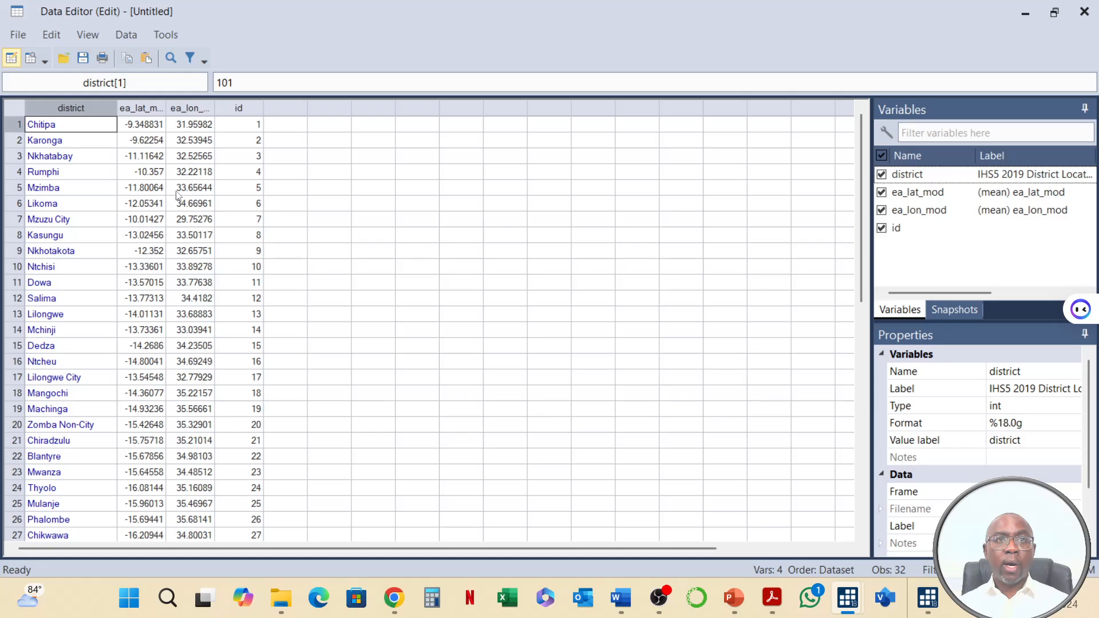
scroll(185, 368, "down", 4)
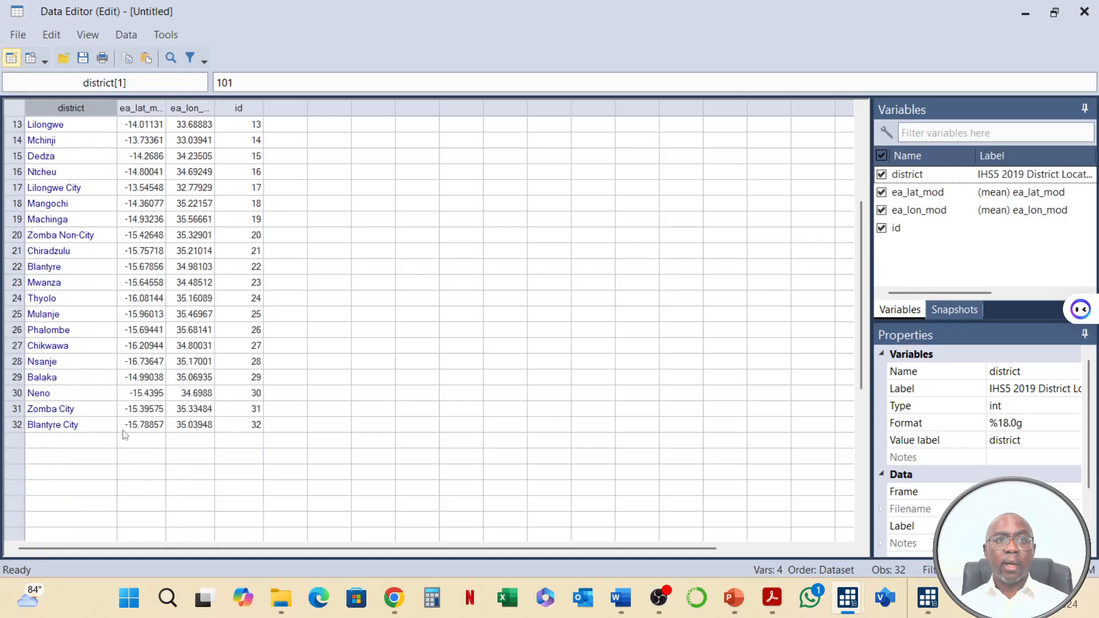
scroll(140, 425, "up", 4)
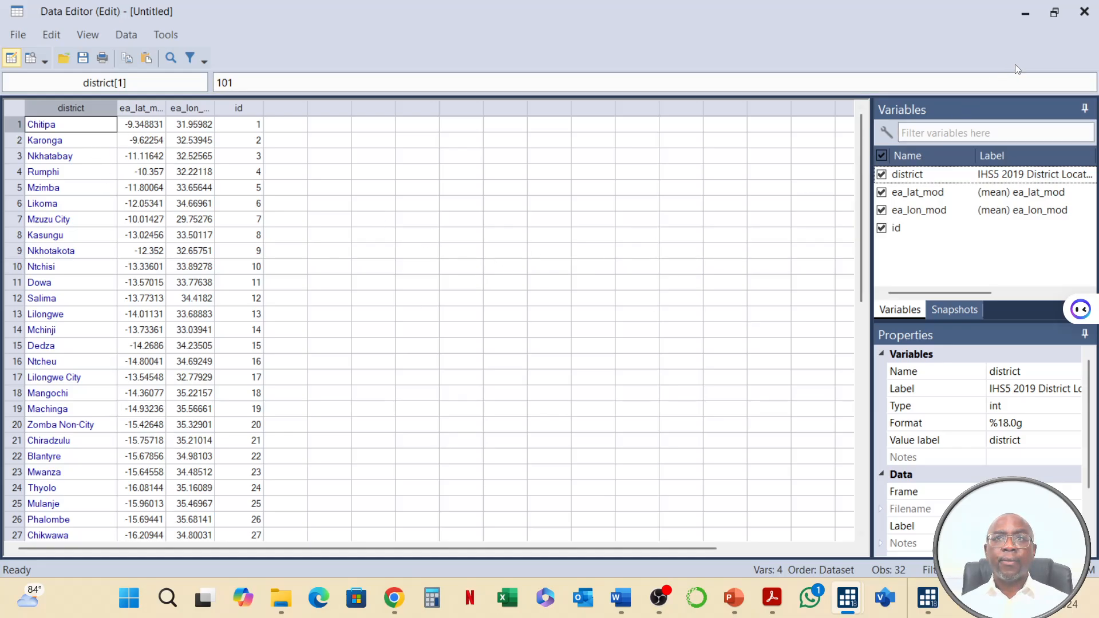
left_click(1084, 12)
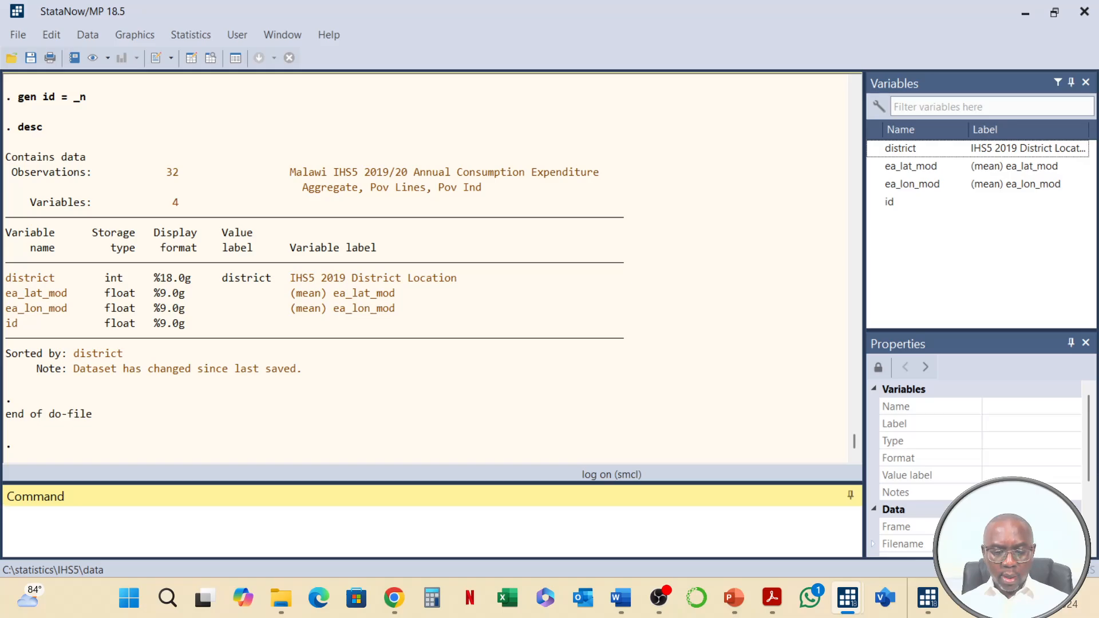
Add a "Rename and label variables" block: rename ea_lat_mod latitude, ea_lon_mod longitude; label them "Latitude Modified", "Longitude Modified" and id "ID"; end with desc.
key("alt+Tab")
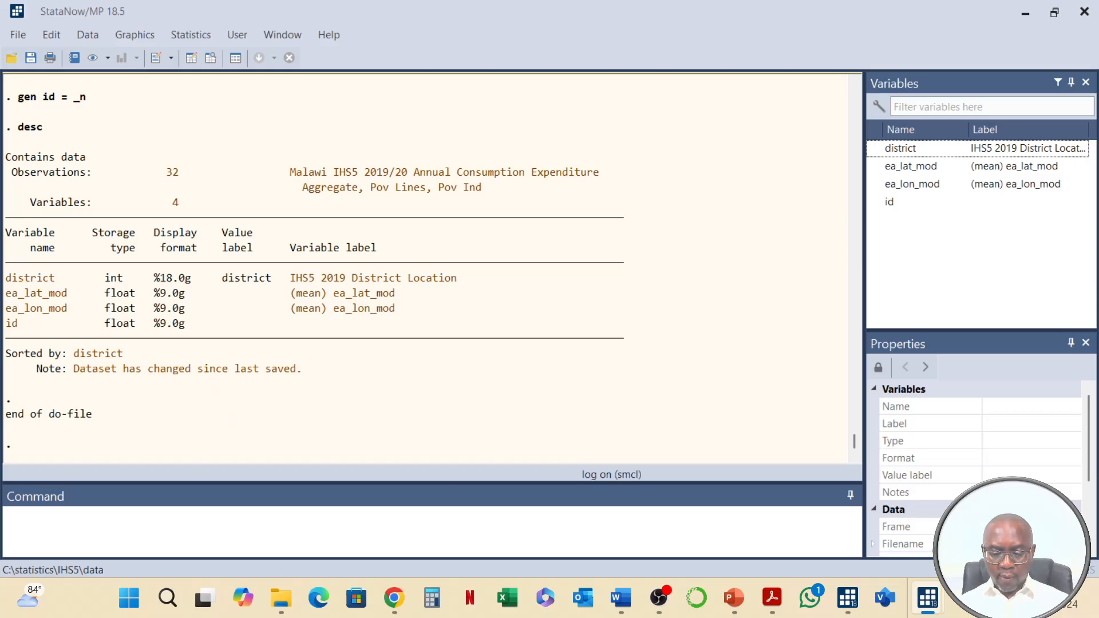
key("alt+Tab")
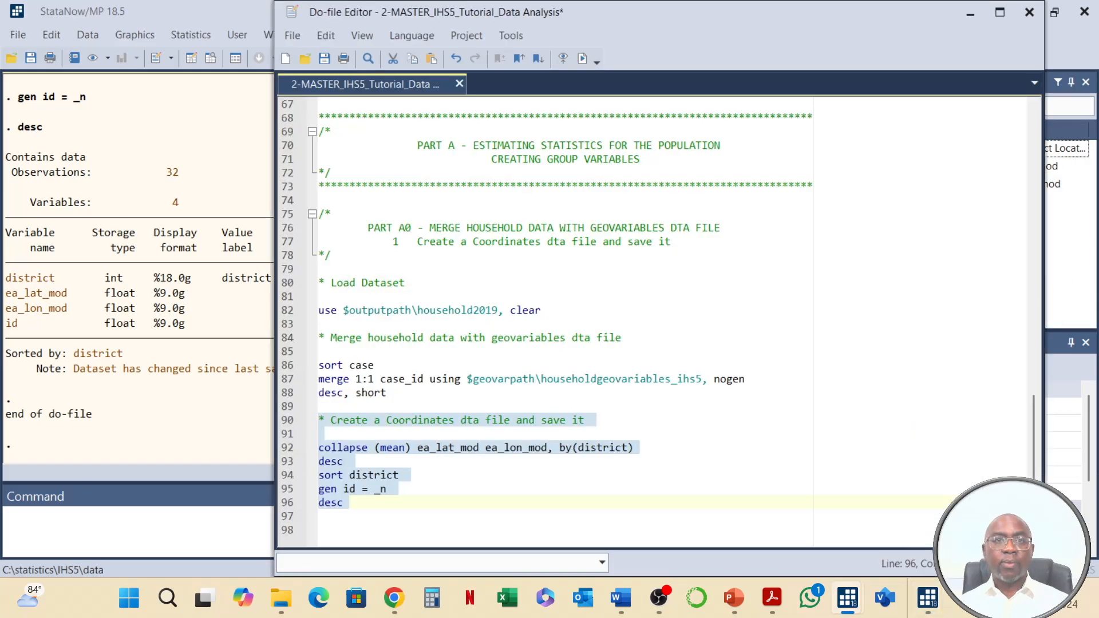
left_click(392, 538)
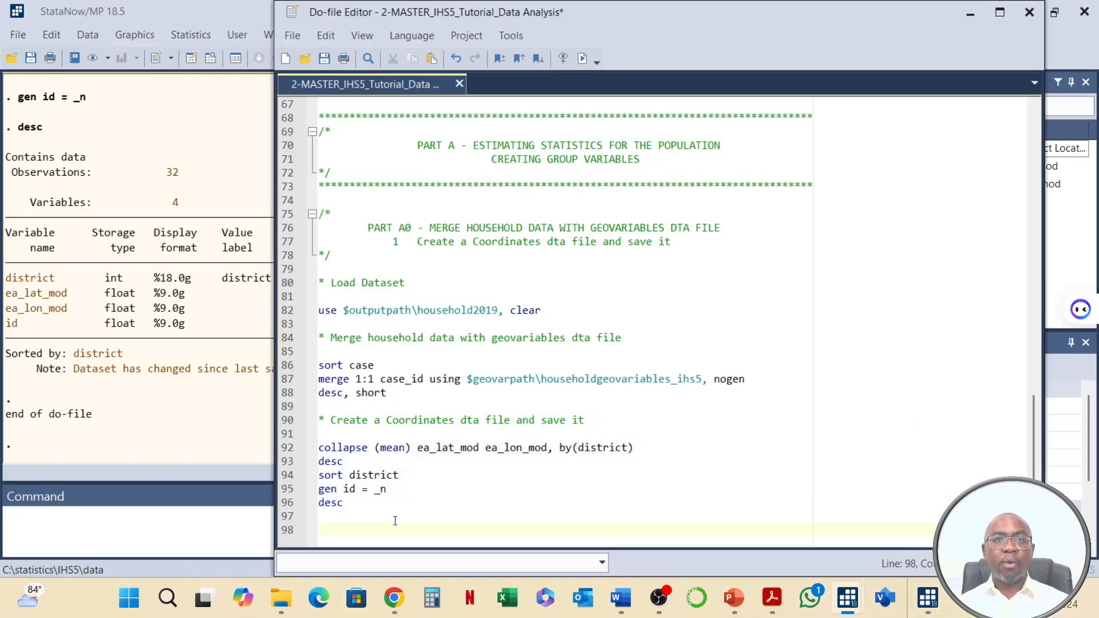
type("* Rename and label variables  rename ea_lat_mod latitude rename ea_lon_mod longitude  label var latitude \"Latitude Modified\" label var longitude \"Longitude Modified\" label var id \"ID\" desc")
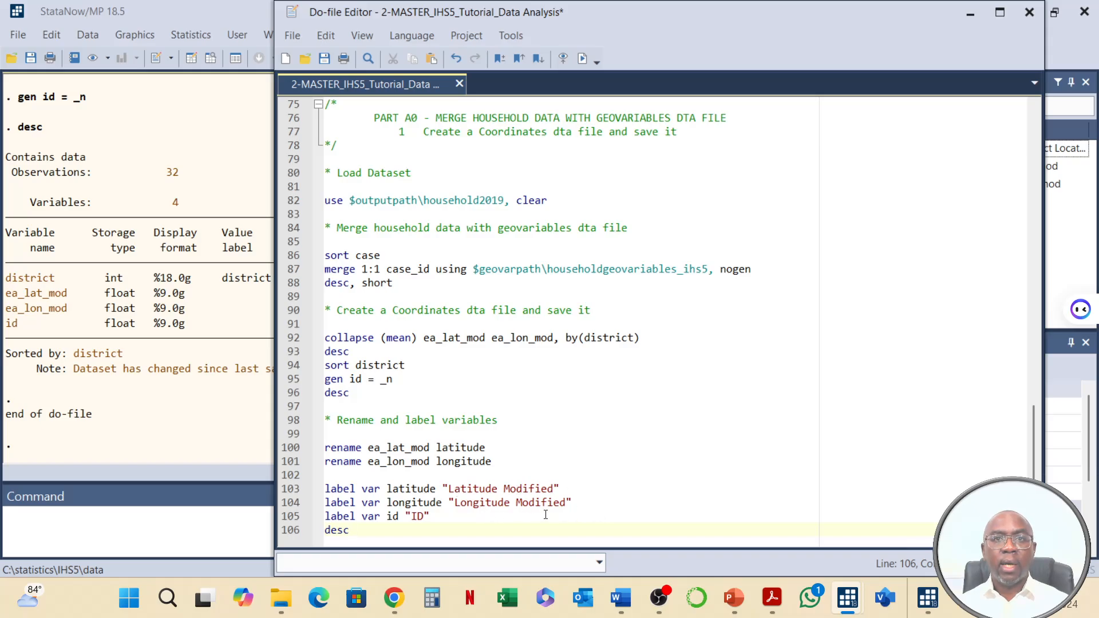
Insert "District" at the start of both coordinate labels, making them "District Latitude Modified" and "District Longitude Modified".
left_click(451, 490)
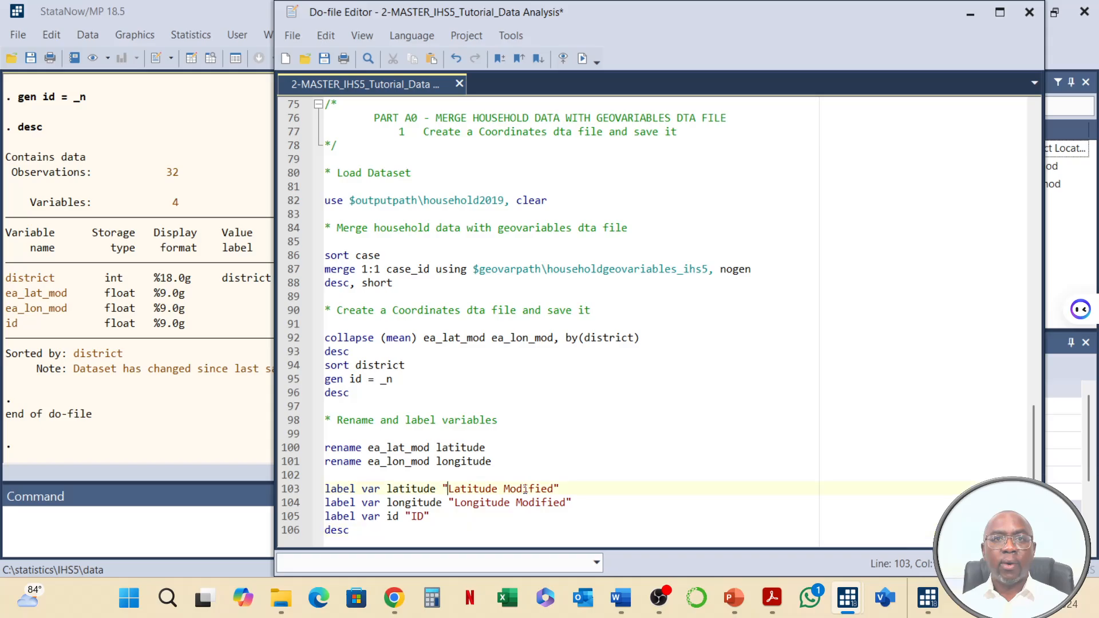
type("District")
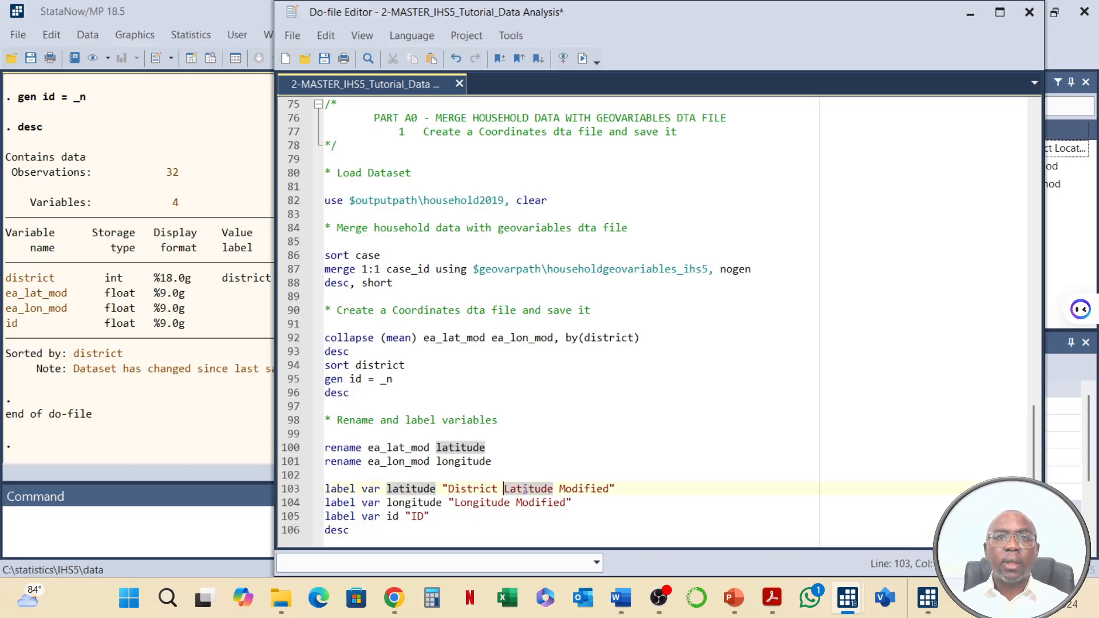
left_click(454, 502)
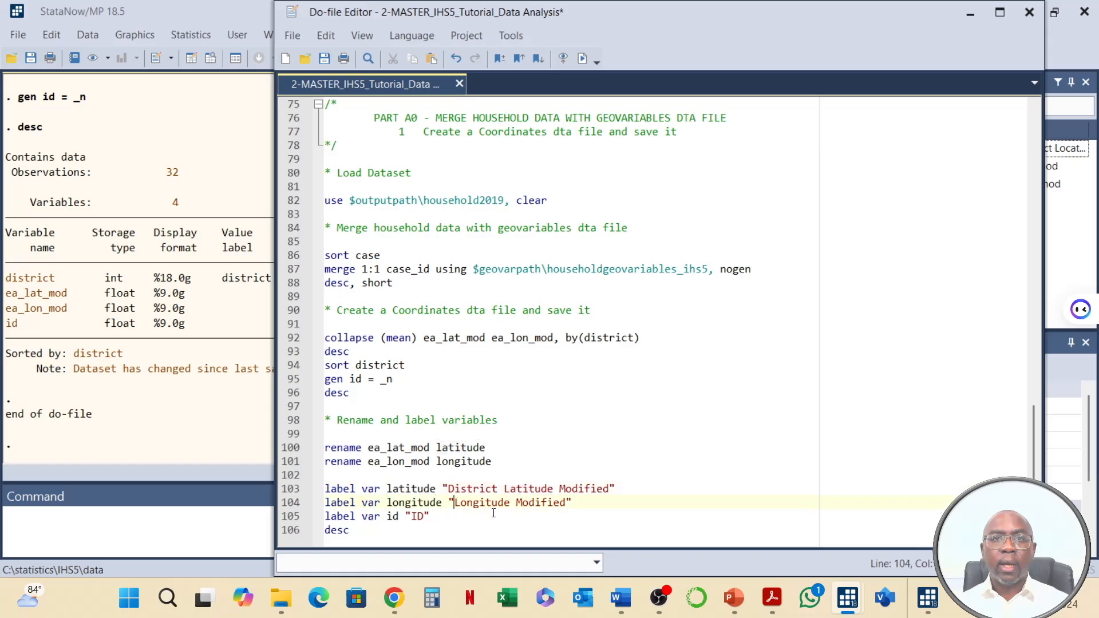
type("Distr")
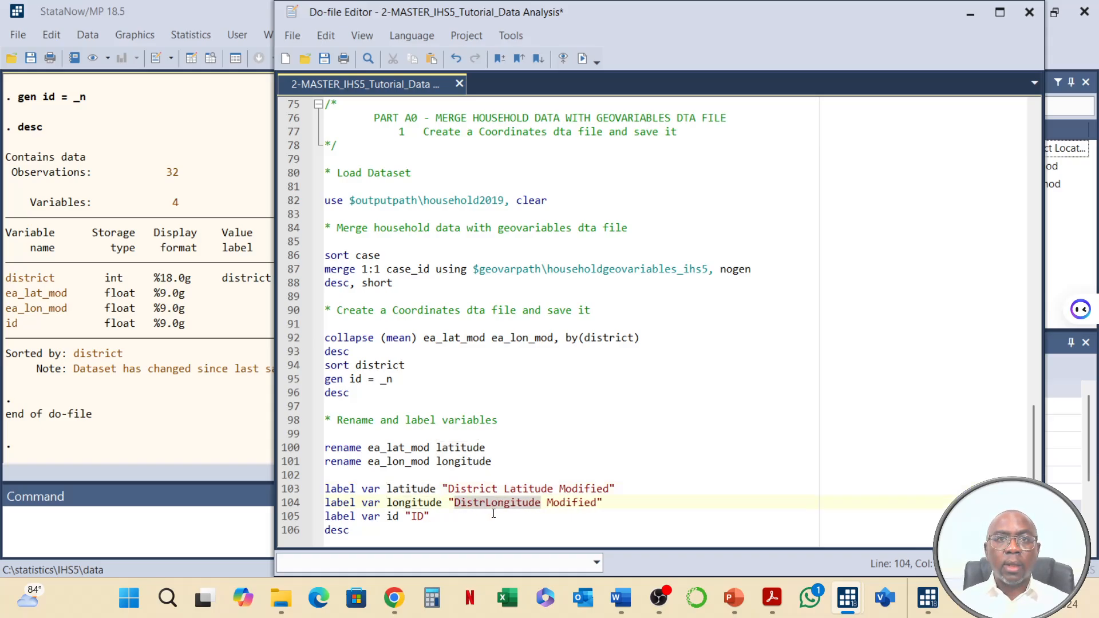
type("ict")
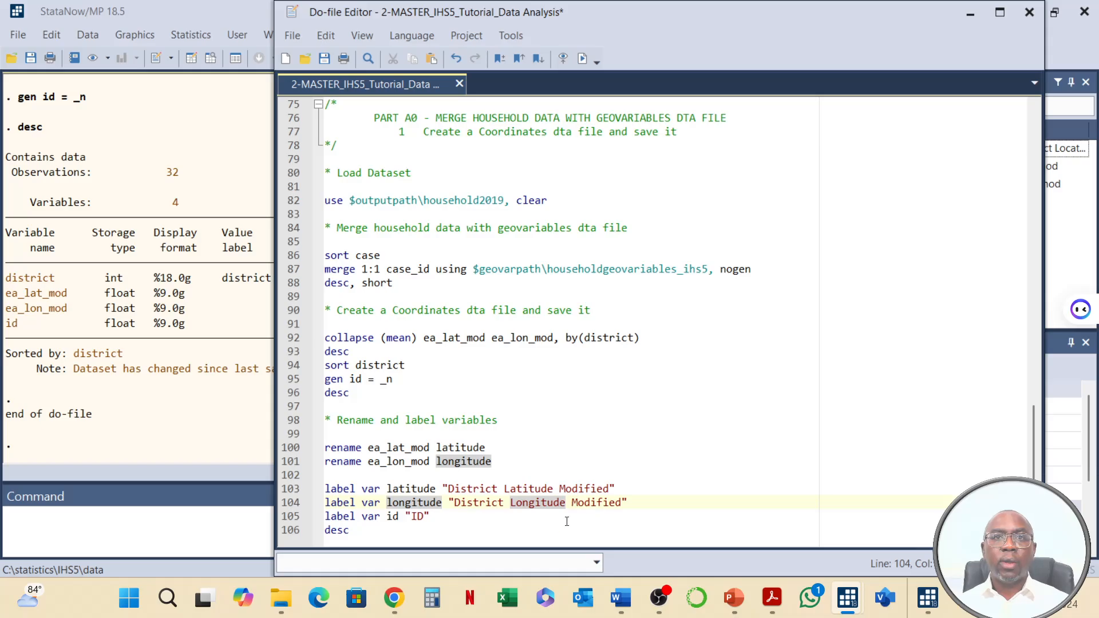
Run only the "Rename and label variables" block, through its final desc, and check the variable names and labels in the results.
left_click(519, 538)
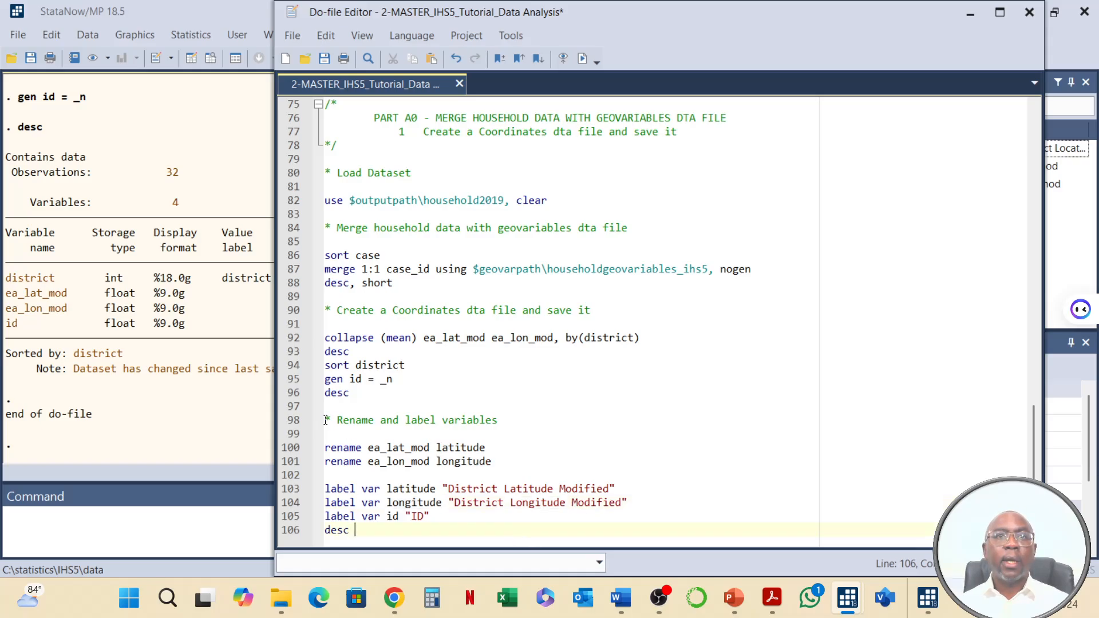
left_click_drag(324, 421, 472, 528)
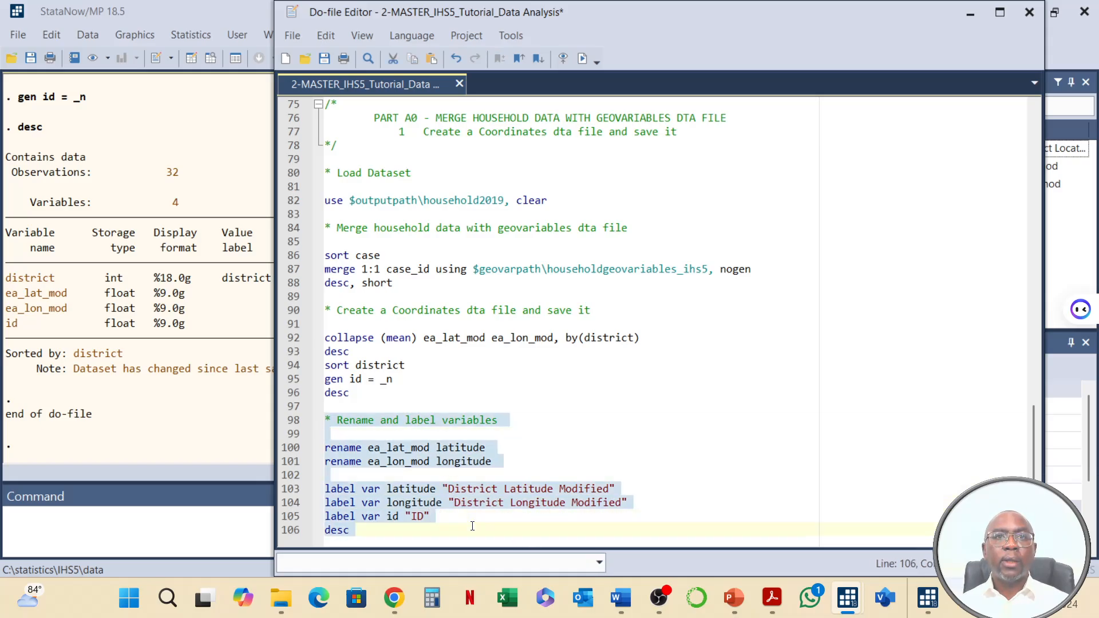
left_click(582, 59)
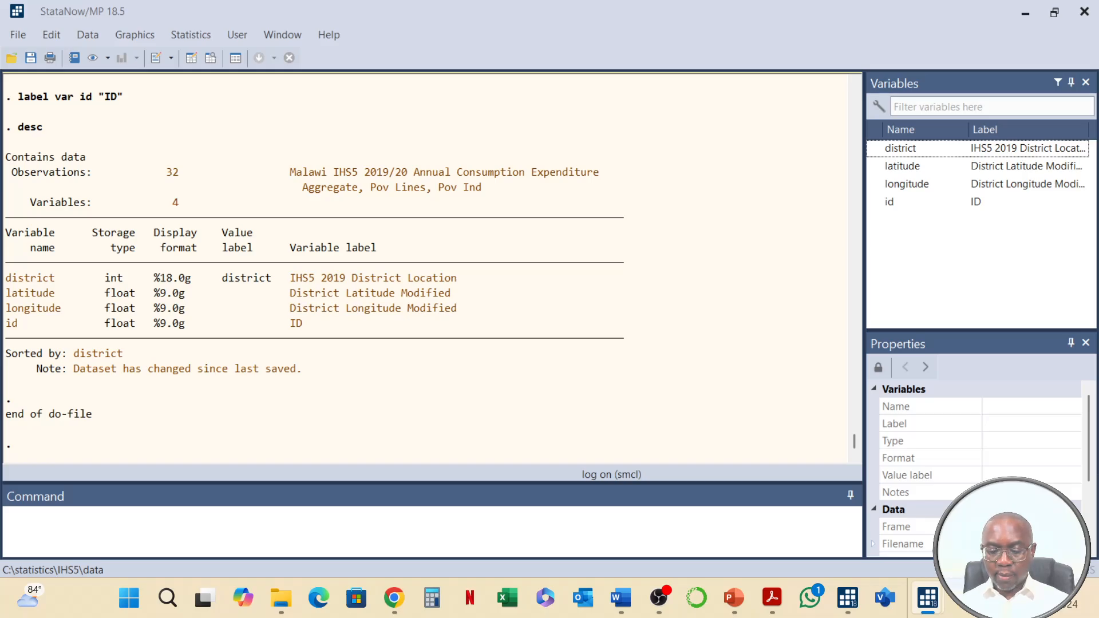
Add a "Save the new data file" block to the do-file: reorder id district; sort id; save $outputpath\coordinates, replace.
key("alt+Tab")
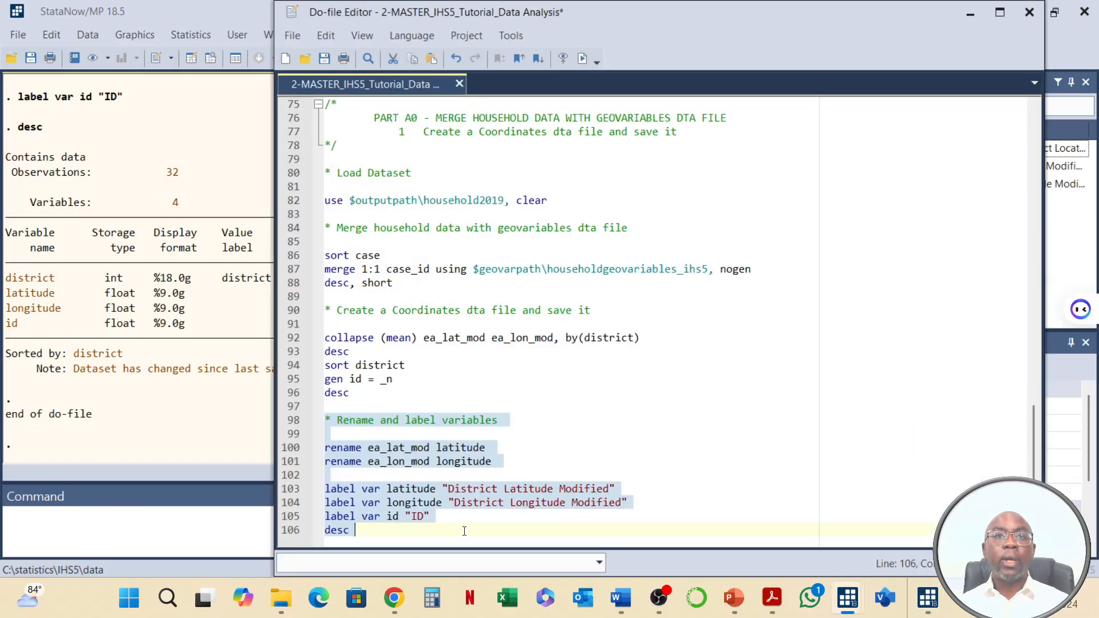
left_click(464, 532)
key("Return")
key("Return")
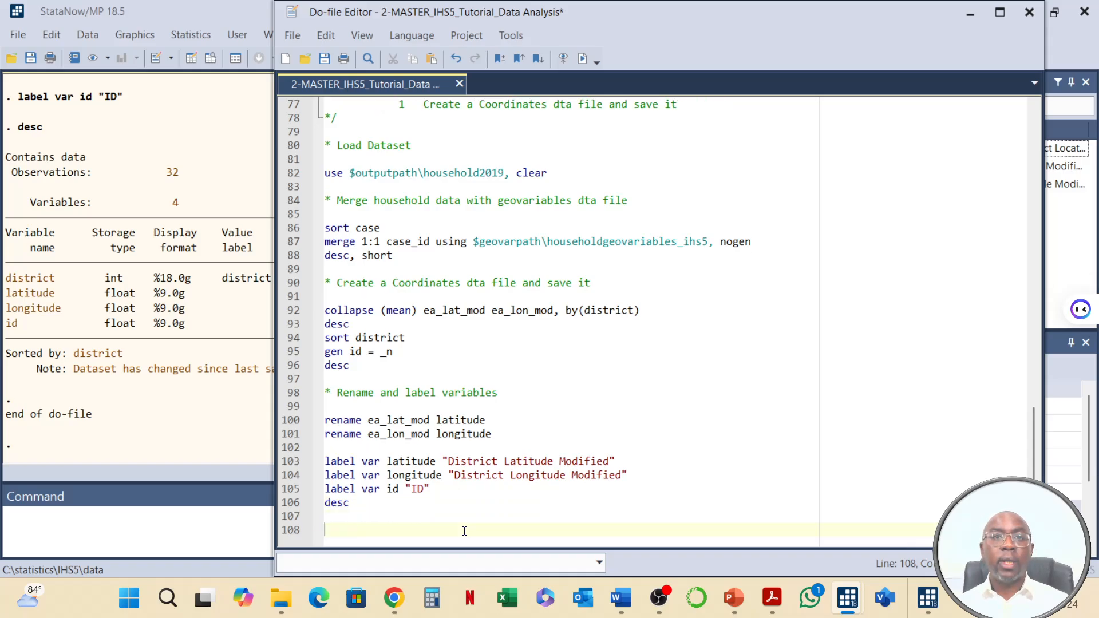
type("* Save the new data file  reorder id district sort id  save $outputpath\\coordinates, replace")
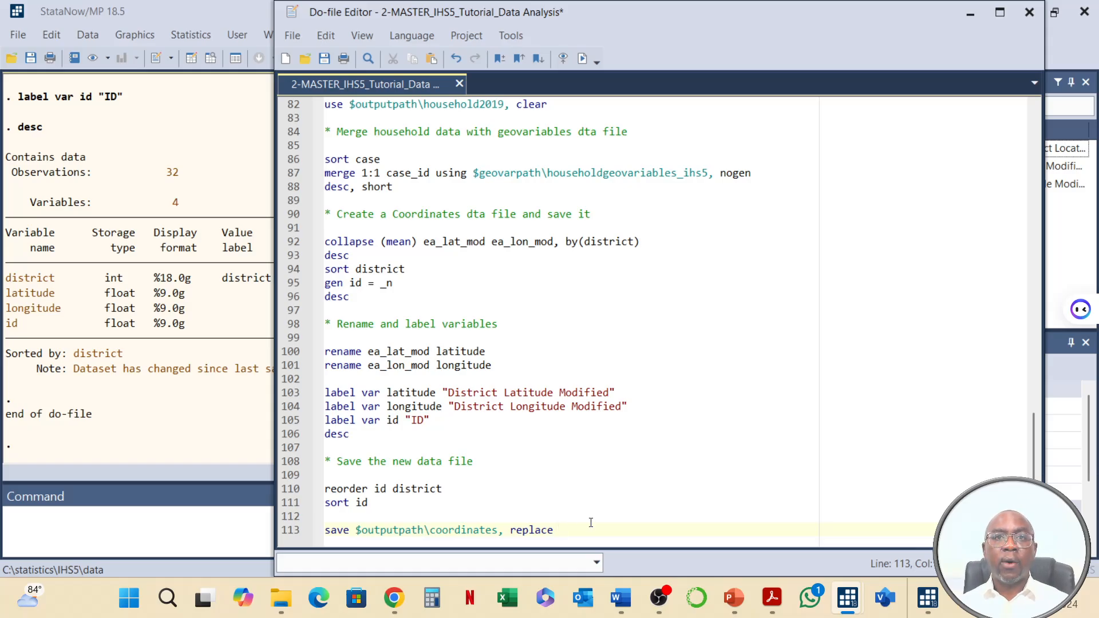
key("Return")
key("Return")
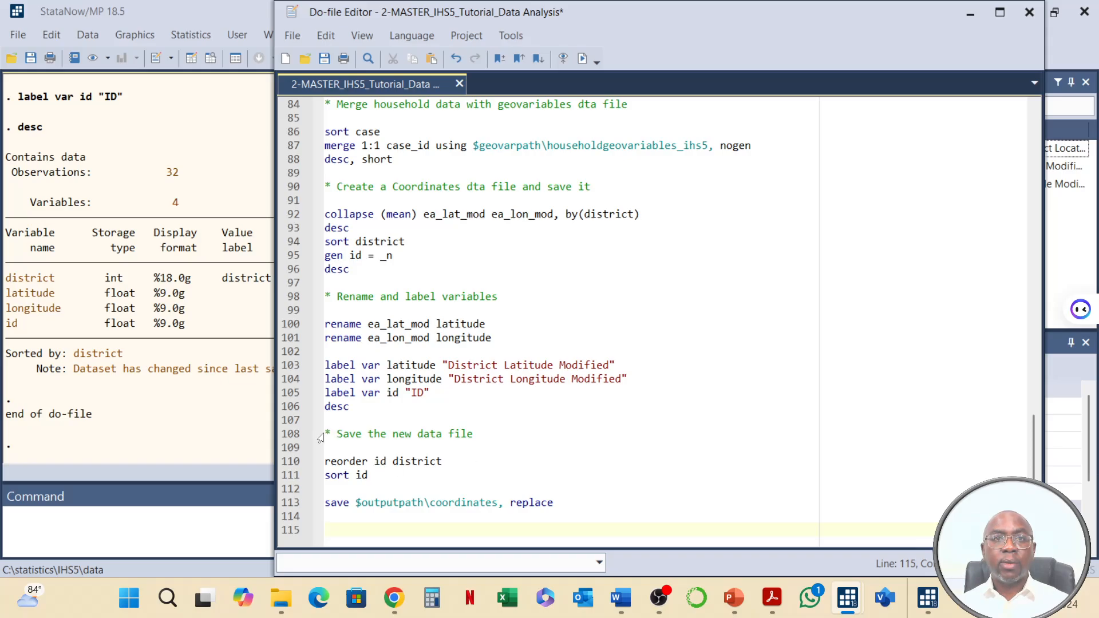
Run only the "Save the new data file" block to save the coordinates dataset, and check its columns in the Data Editor.
left_click_drag(323, 436, 637, 504)
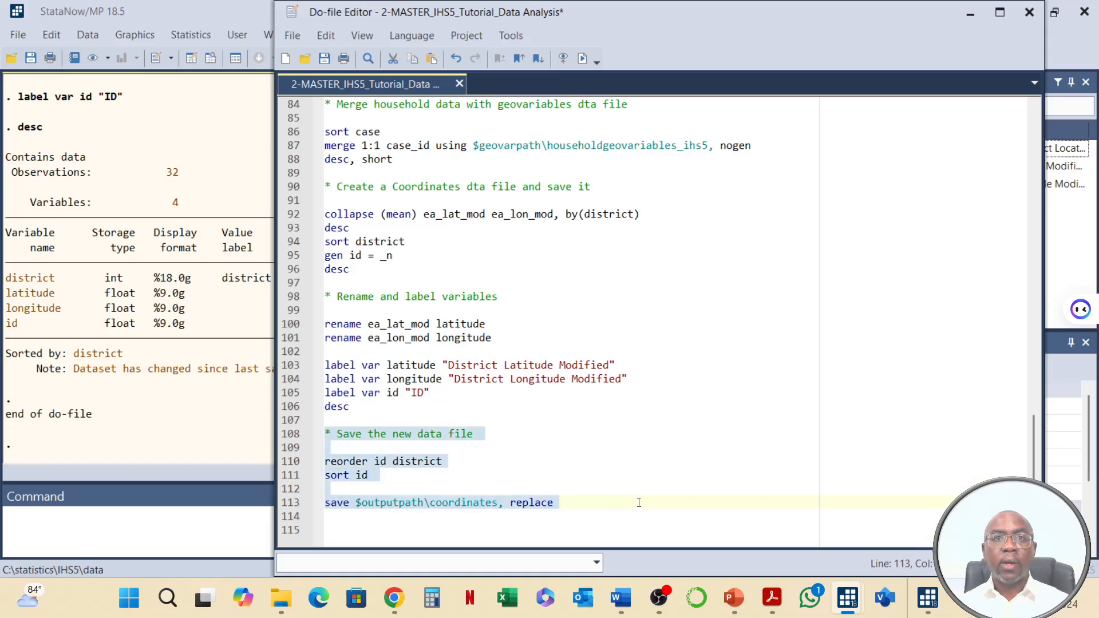
left_click(583, 59)
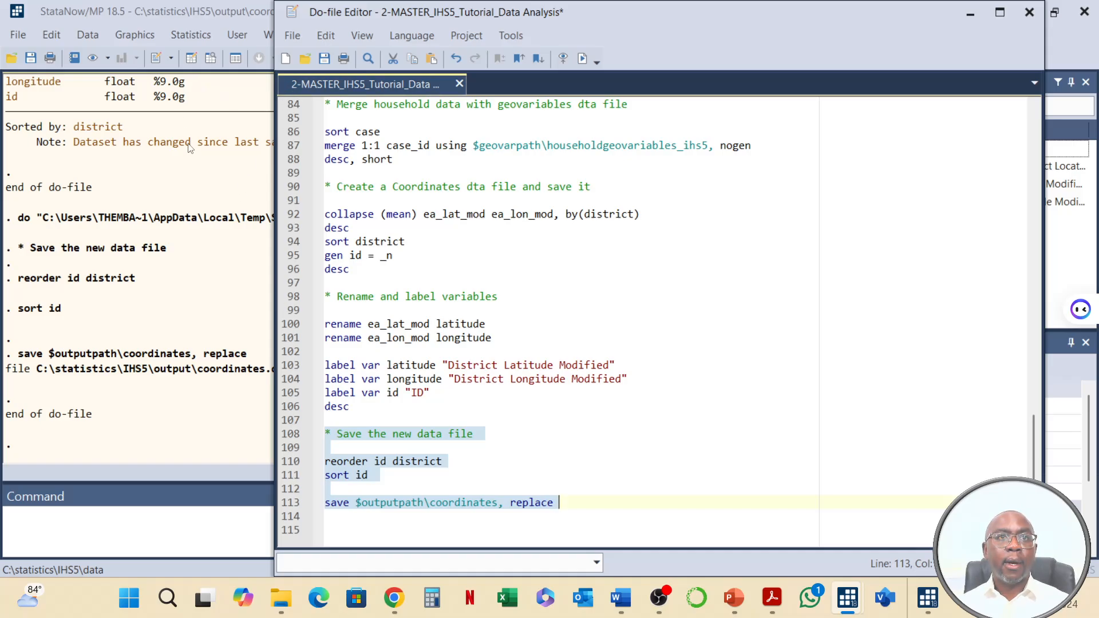
left_click(200, 259)
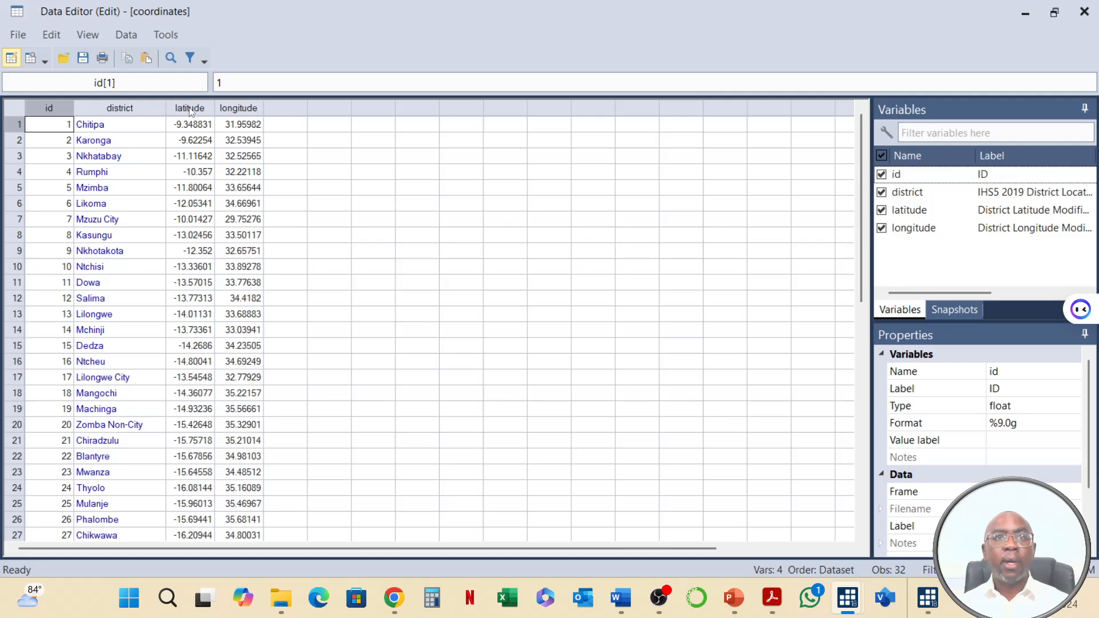
left_click(1084, 9)
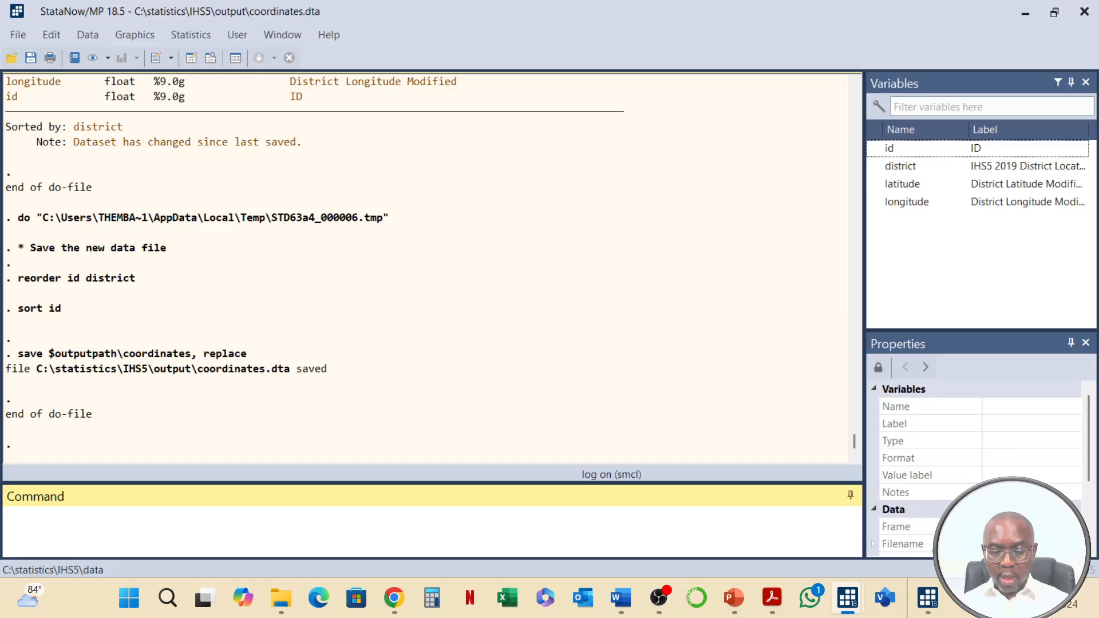
Save the do-file and place the cursor on the empty line below the save command.
key("alt+Tab")
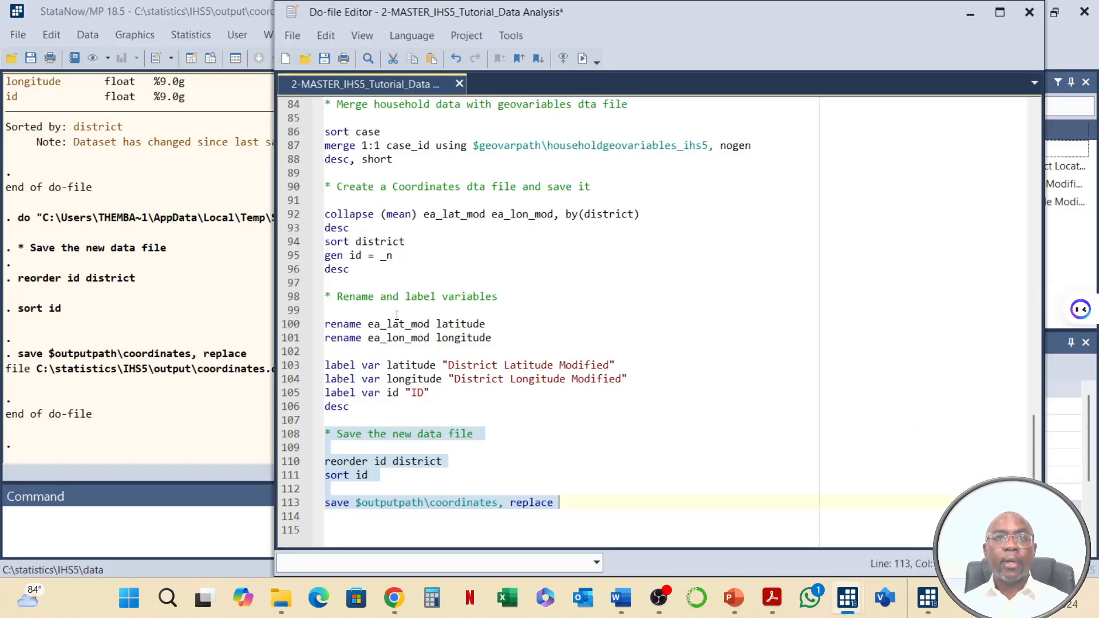
key("ctrl+s")
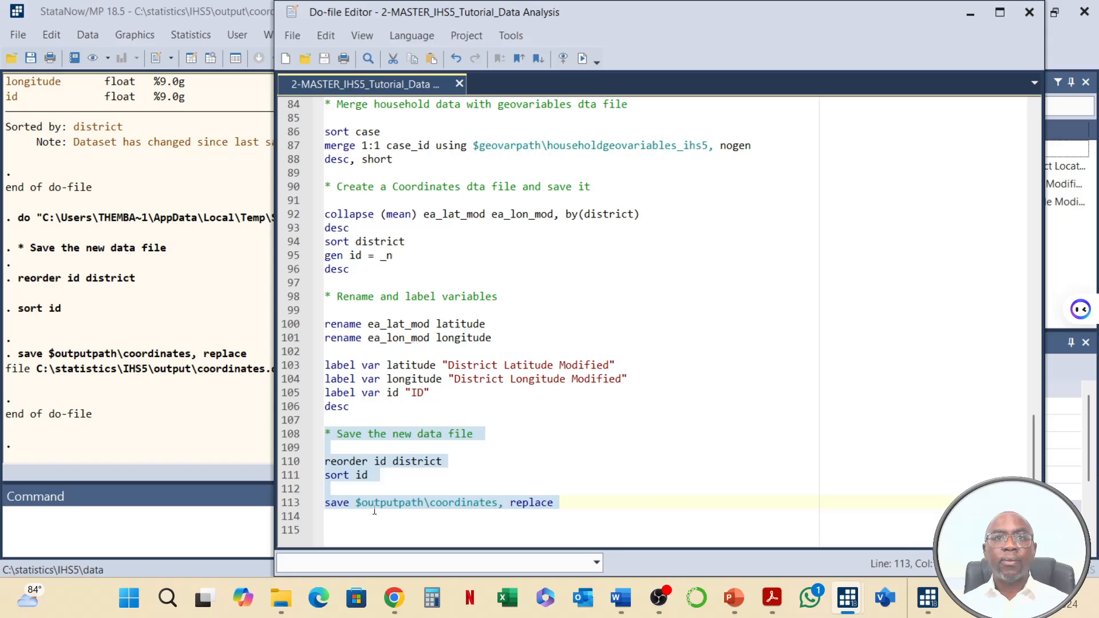
left_click(377, 524)
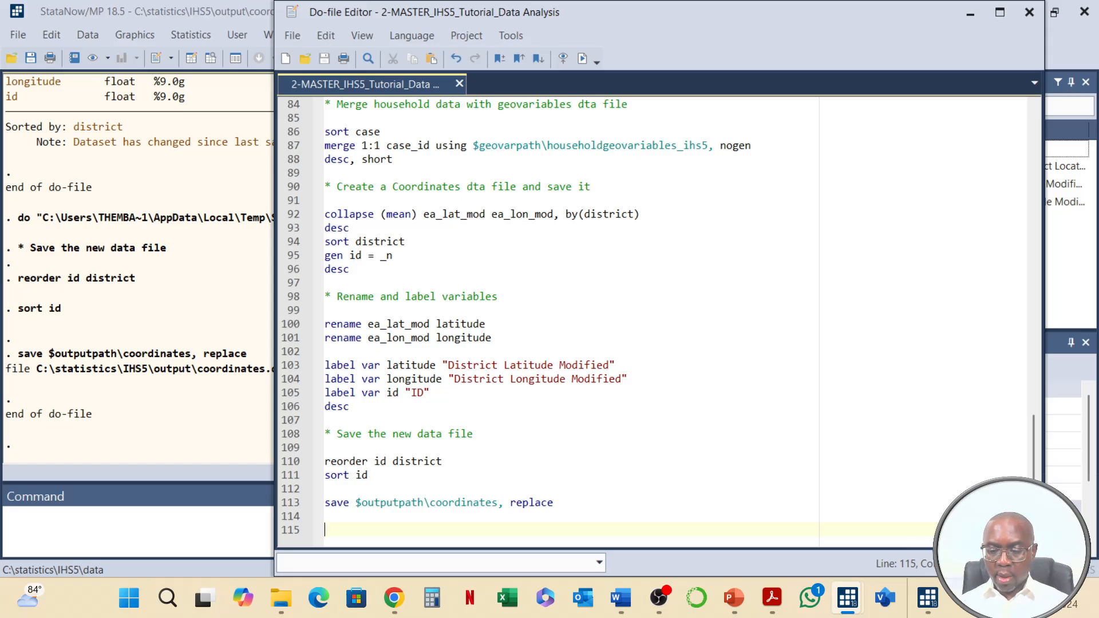
key("alt+Tab")
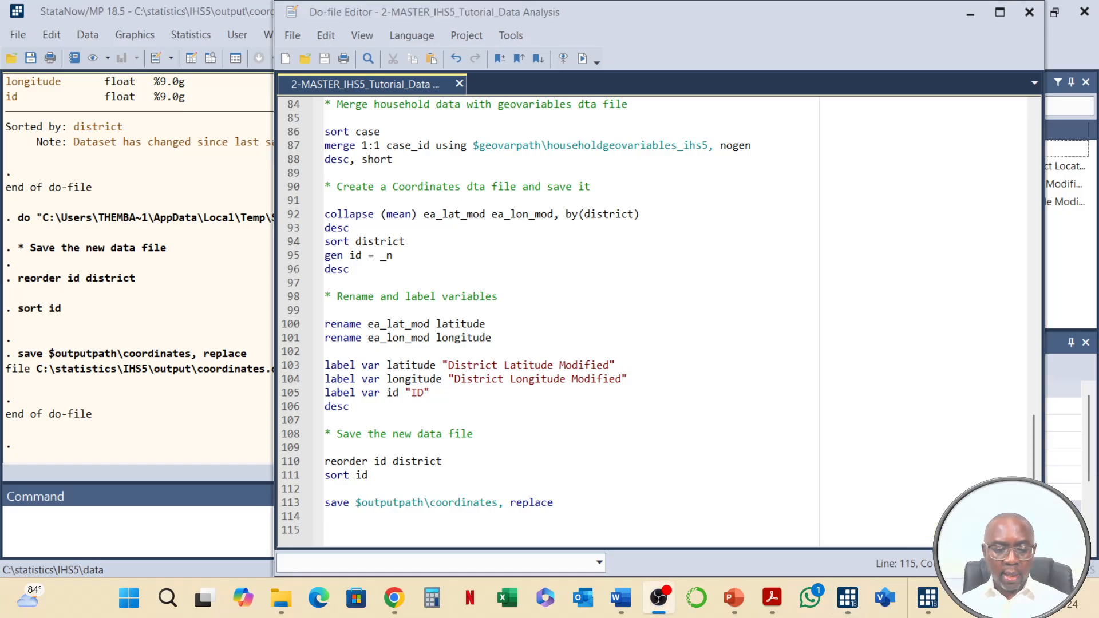